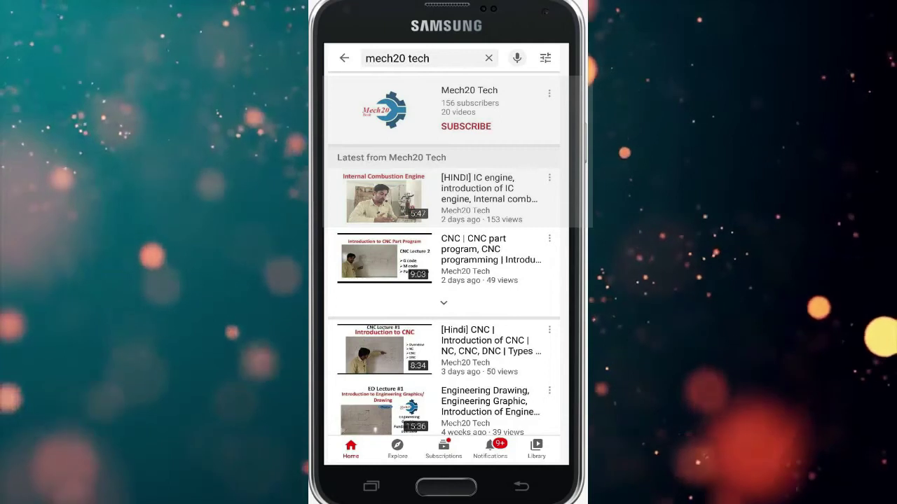
# Subscribe to Mech20 Tech from its channel card in the YouTube search results
pyautogui.click(466, 128)
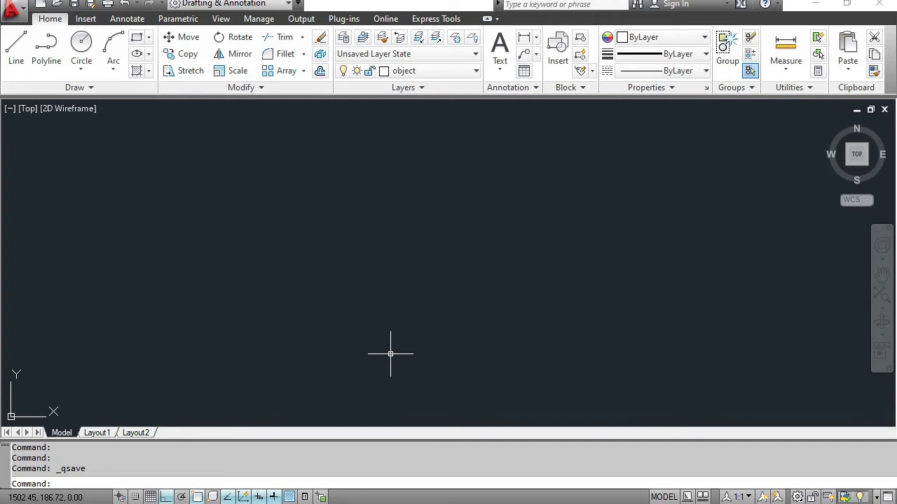
# Pan and zoom across the three earlier drawing sheets to review them
pyautogui.moveTo(217, 301); pyautogui.dragTo(749, 284, button='middle')
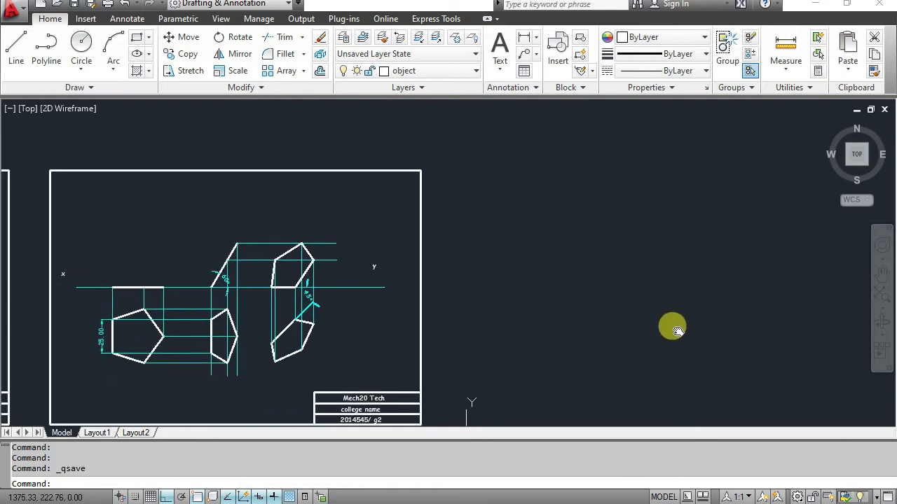
pyautogui.scroll(2, 748, 282)
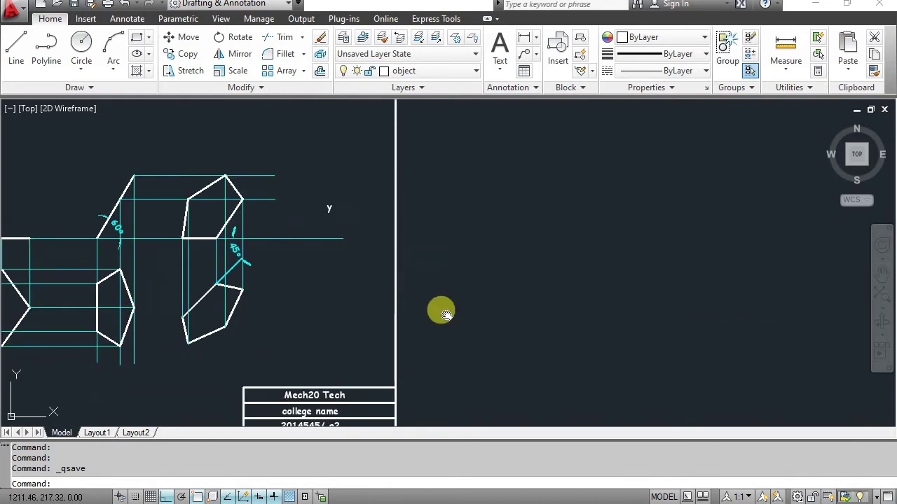
pyautogui.scroll(-1, 438, 310)
pyautogui.scroll(-5, 461, 319)
pyautogui.scroll(1, 491, 311)
pyautogui.moveTo(490, 311); pyautogui.dragTo(696, 310, button='middle')
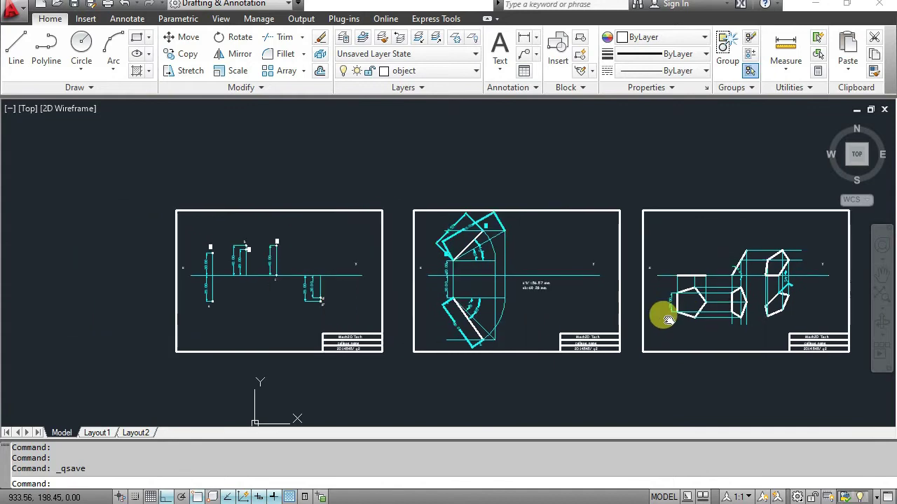
pyautogui.scroll(1, 313, 303)
pyautogui.scroll(1, 271, 301)
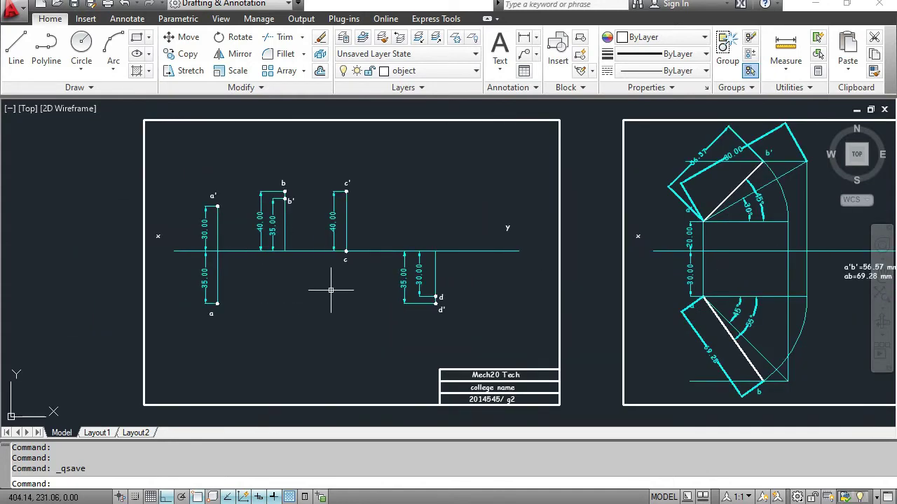
pyautogui.moveTo(320, 290); pyautogui.dragTo(375, 311, button='middle')
pyautogui.scroll(-2, 475, 316)
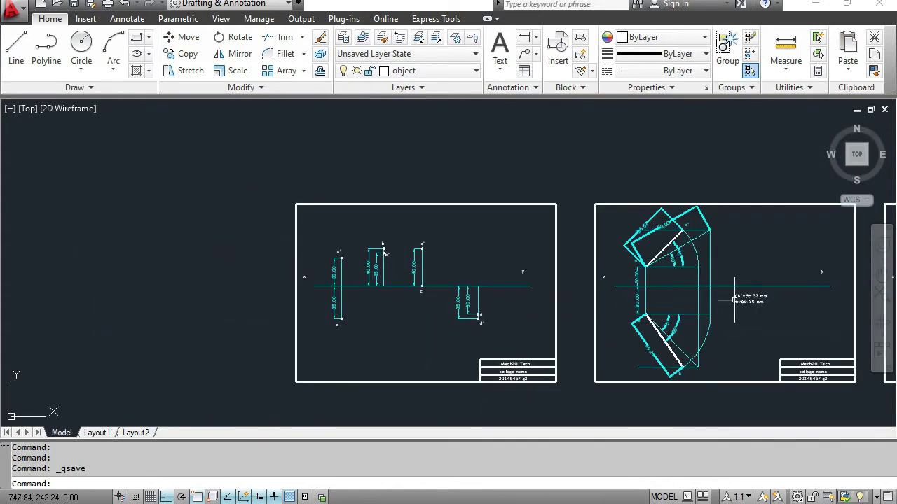
pyautogui.moveTo(741, 305); pyautogui.dragTo(105, 295, button='middle')
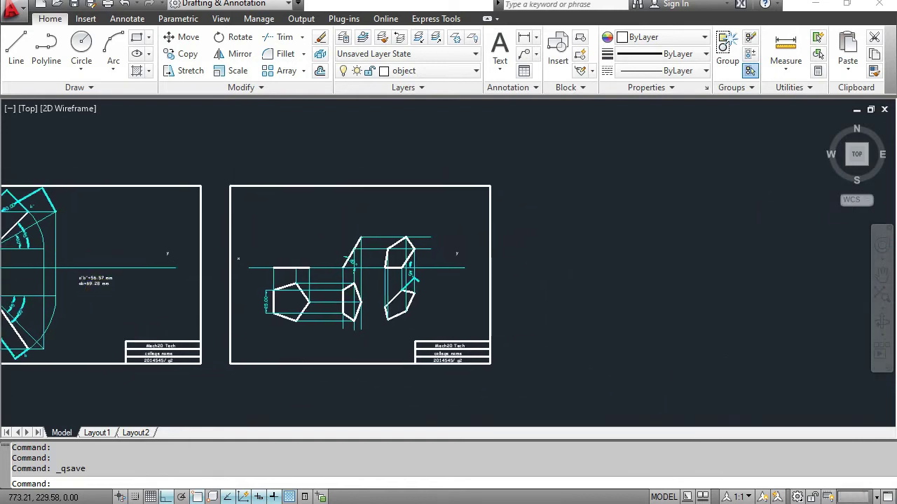
pyautogui.scroll(1, 282, 308)
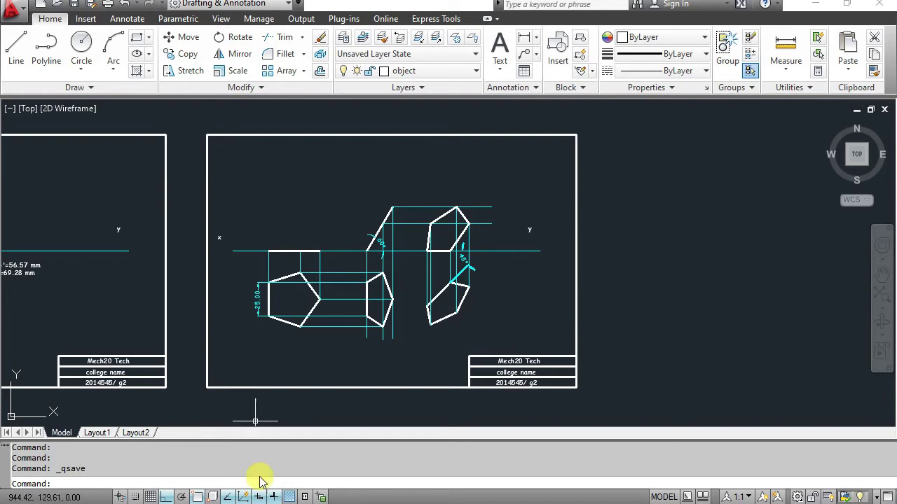
# Frame the pentagon projection sheet with its title block fully visible
pyautogui.scroll(2, 446, 315)
pyautogui.scroll(-3, 447, 321)
pyautogui.scroll(2, 441, 316)
pyautogui.moveTo(460, 250); pyautogui.dragTo(467, 245, button='middle')
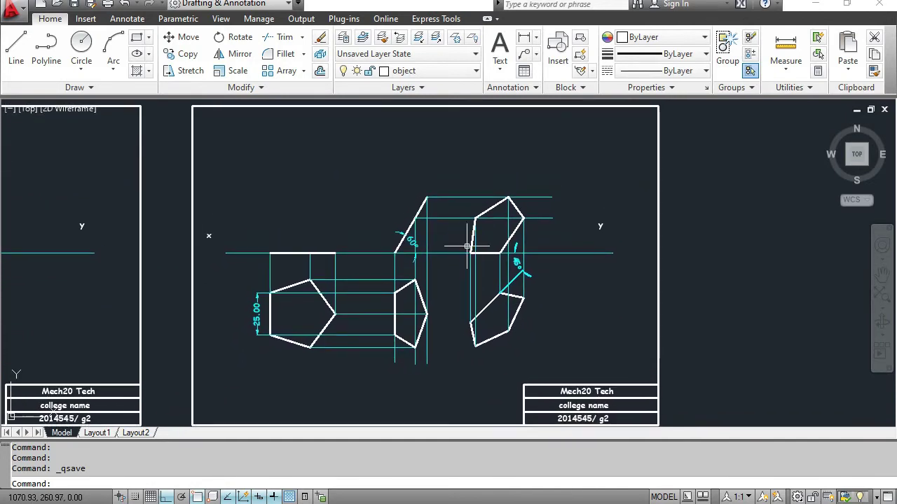
pyautogui.scroll(-2, 468, 245)
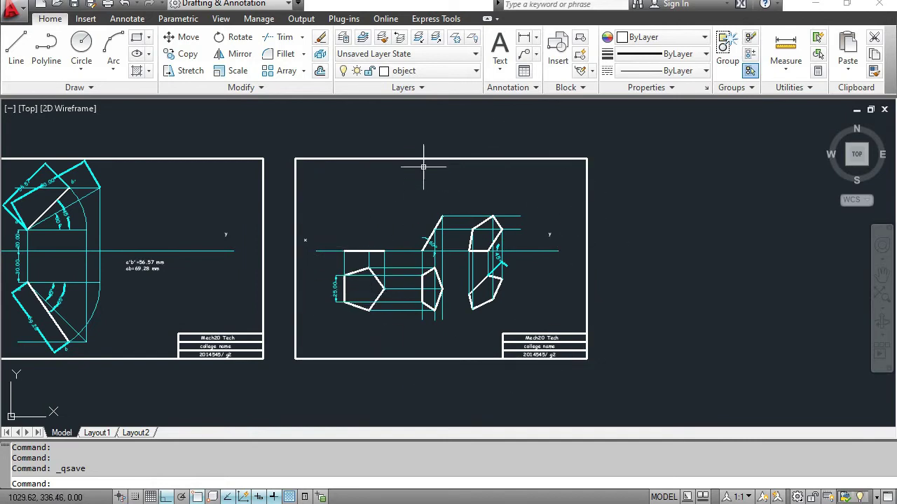
pyautogui.scroll(2, 456, 266)
pyautogui.moveTo(568, 292); pyautogui.dragTo(571, 312, button='middle')
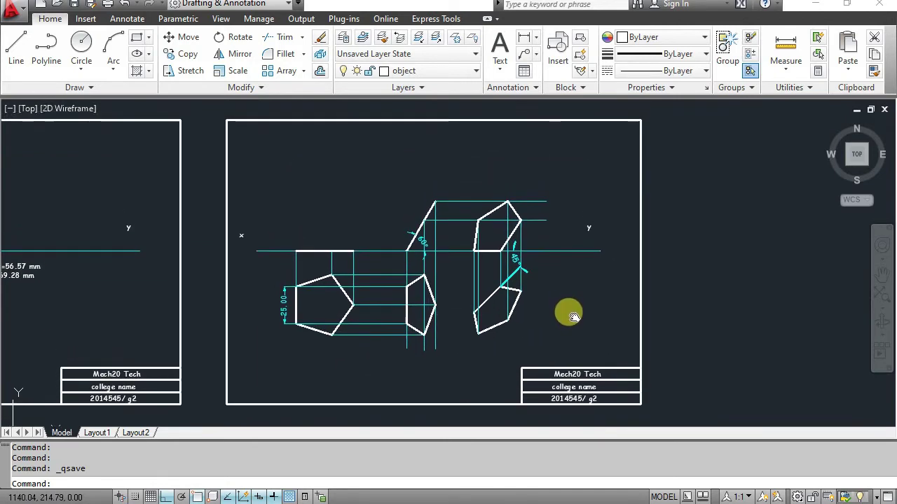
pyautogui.scroll(2, 623, 404)
pyautogui.scroll(1, 623, 403)
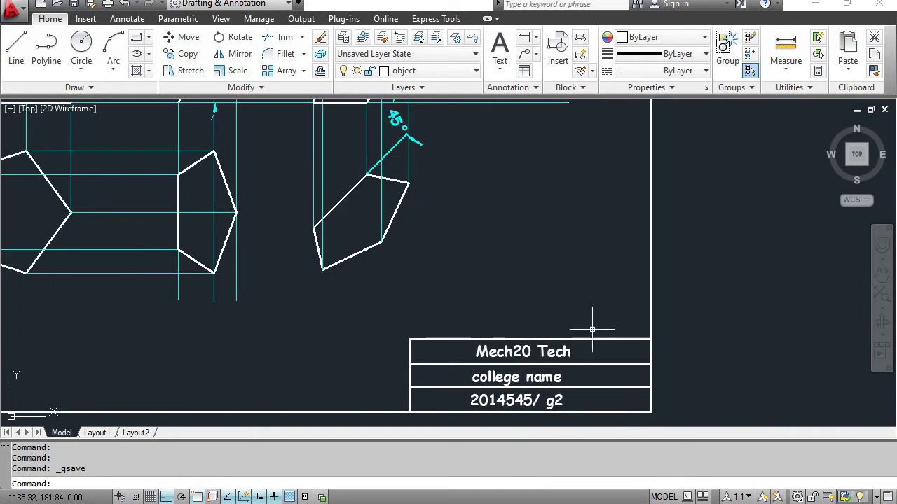
pyautogui.moveTo(560, 276); pyautogui.dragTo(529, 244, button='middle')
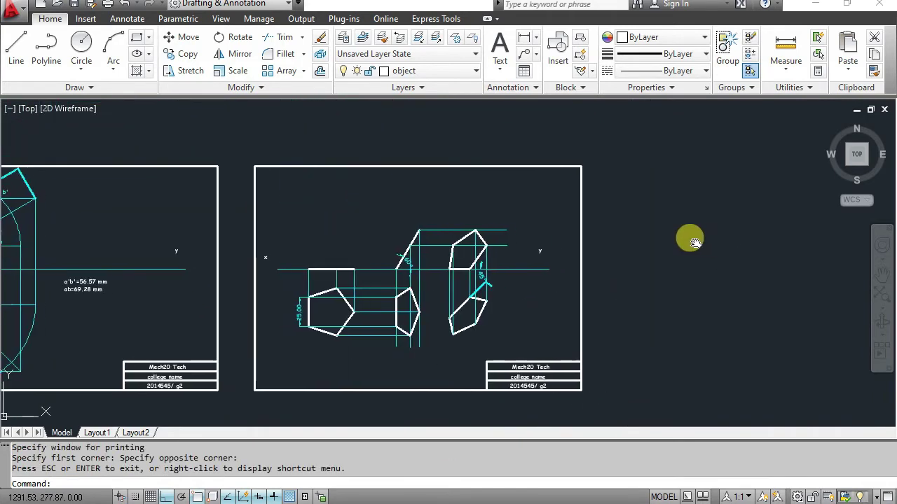
# Open up empty space right of the pentagon sheet and select its outer border
pyautogui.moveTo(693, 242); pyautogui.dragTo(597, 236, button='middle')
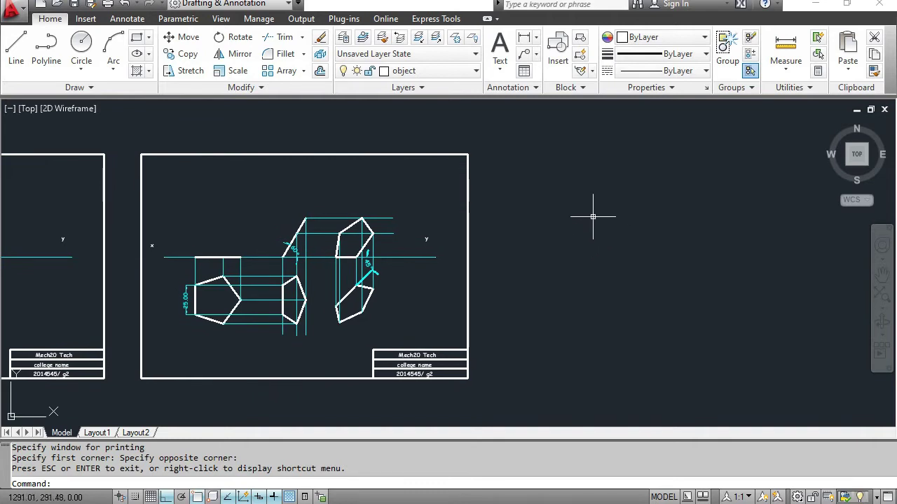
pyautogui.moveTo(608, 220); pyautogui.dragTo(564, 222, button='middle')
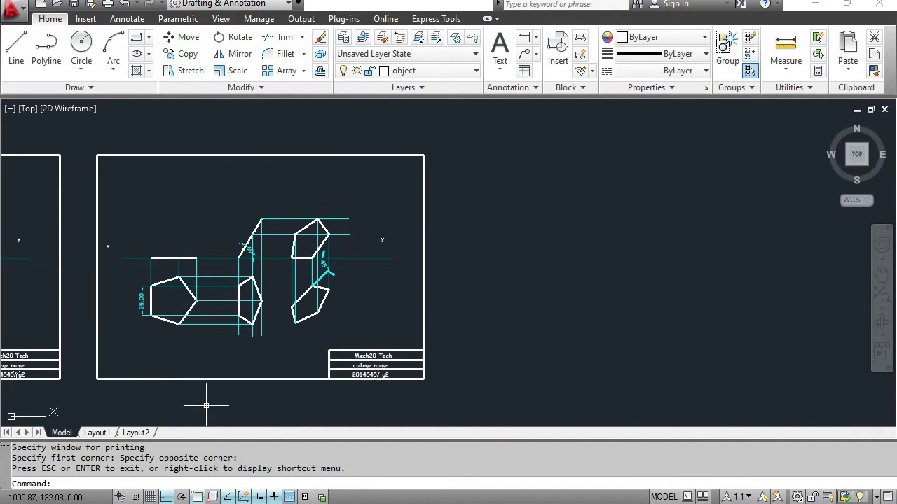
pyautogui.moveTo(521, 271); pyautogui.dragTo(469, 269, button='middle')
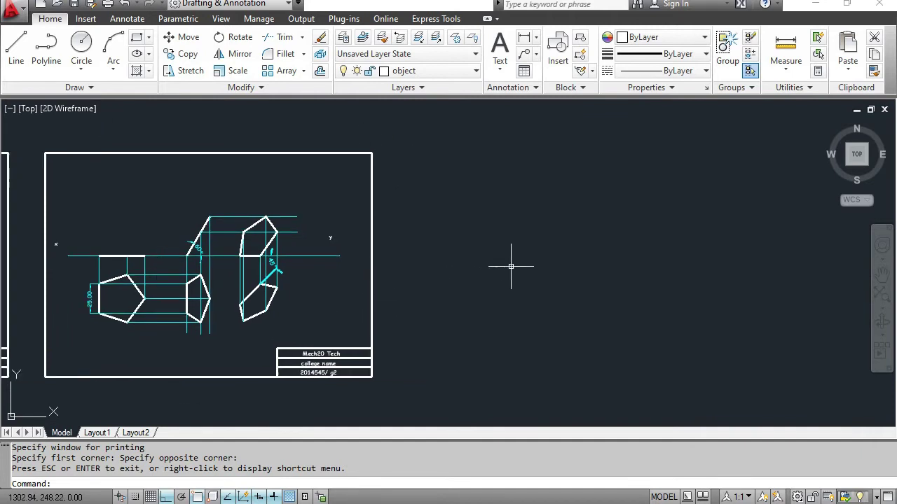
pyautogui.click(512, 260)
pyautogui.press('Escape')
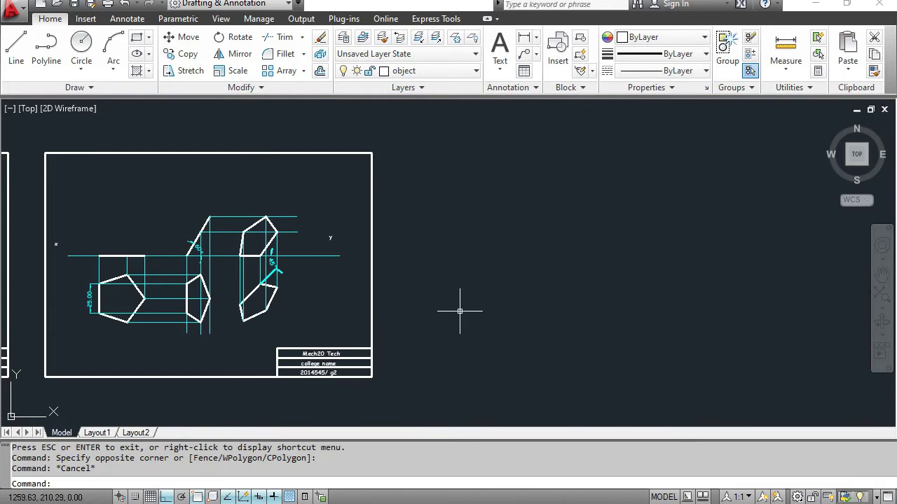
pyautogui.click(370, 298)
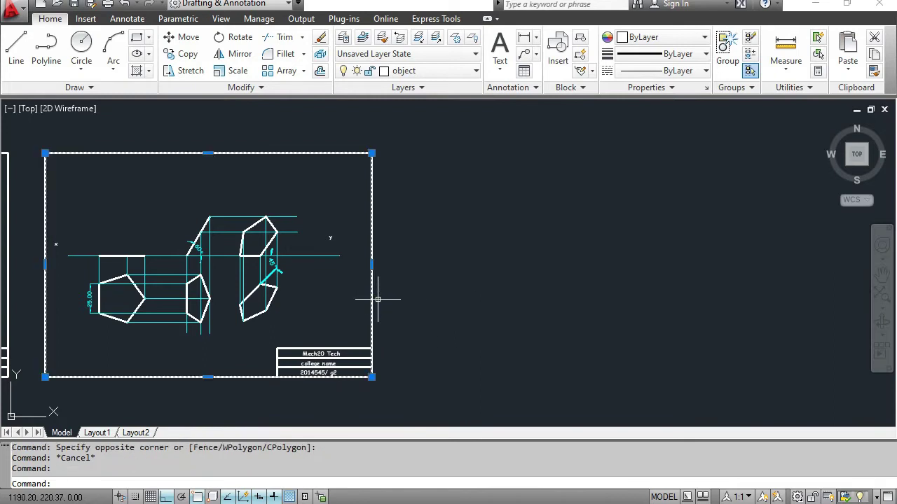
# Copy the border and title block rightward with Ortho, based at the sheet's bottom-left corner
pyautogui.click(254, 335)
pyautogui.click(395, 392)
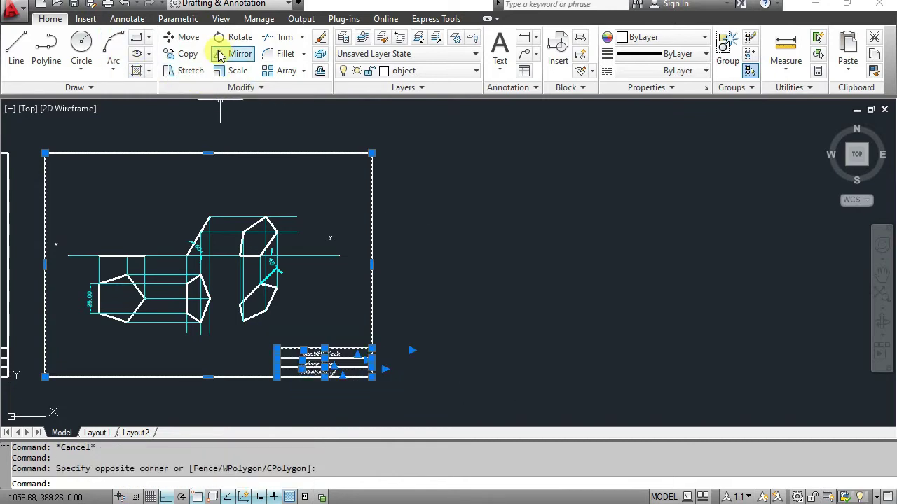
pyautogui.click(179, 54)
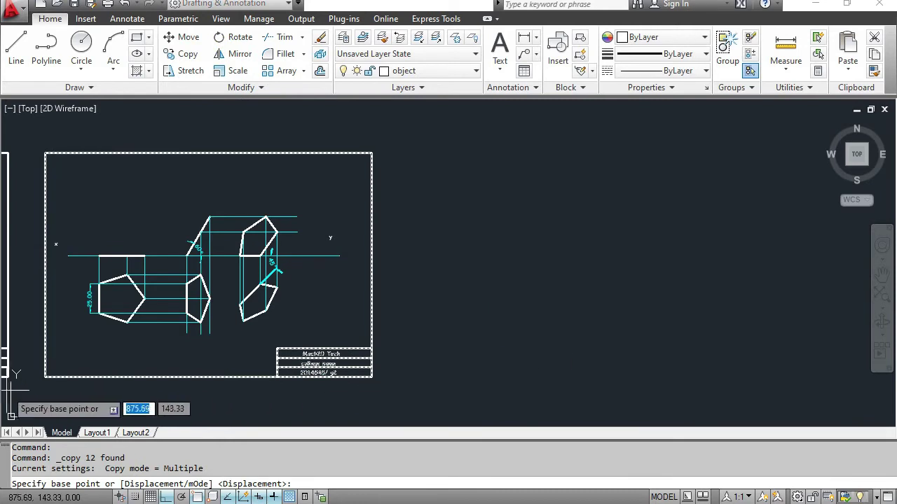
pyautogui.click(48, 376)
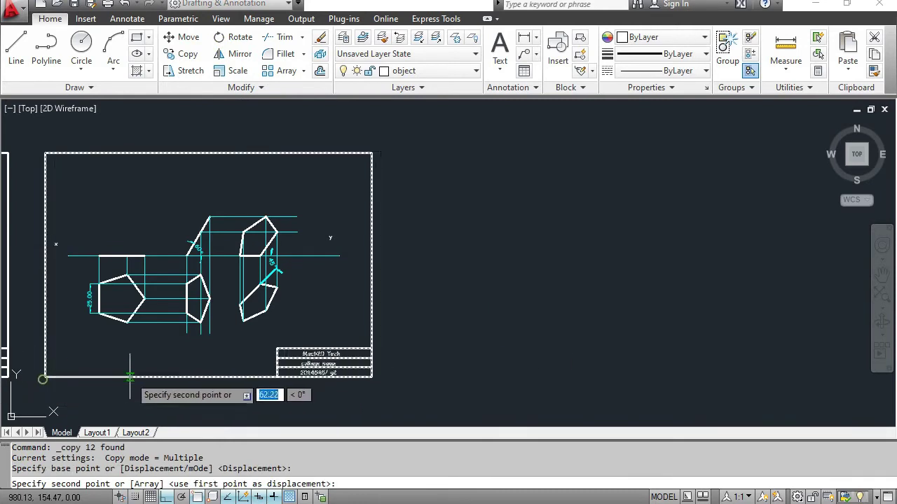
pyautogui.click(430, 376)
pyautogui.press('Escape')
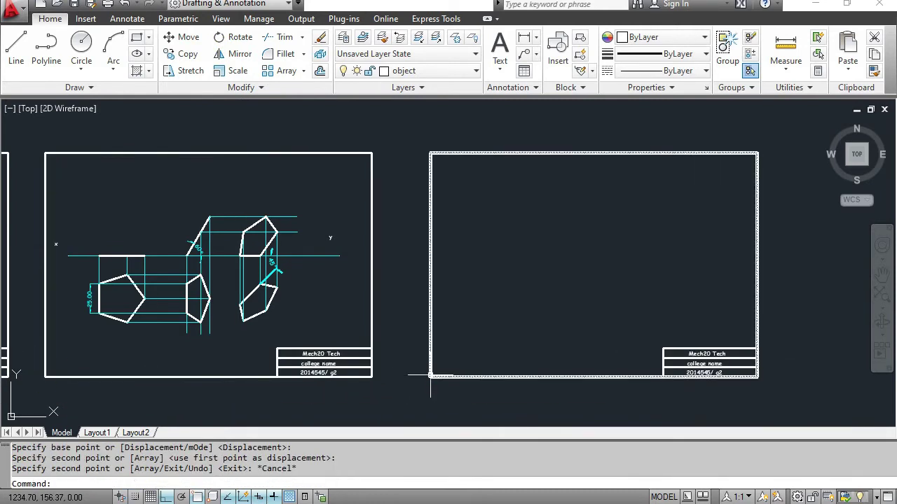
pyautogui.moveTo(664, 306)
pyautogui.mouseDown(button='middle')
pyautogui.moveTo(607, 308)
pyautogui.moveTo(579, 324)
pyautogui.mouseUp(button='middle')
pyautogui.scroll(2, 614, 312)
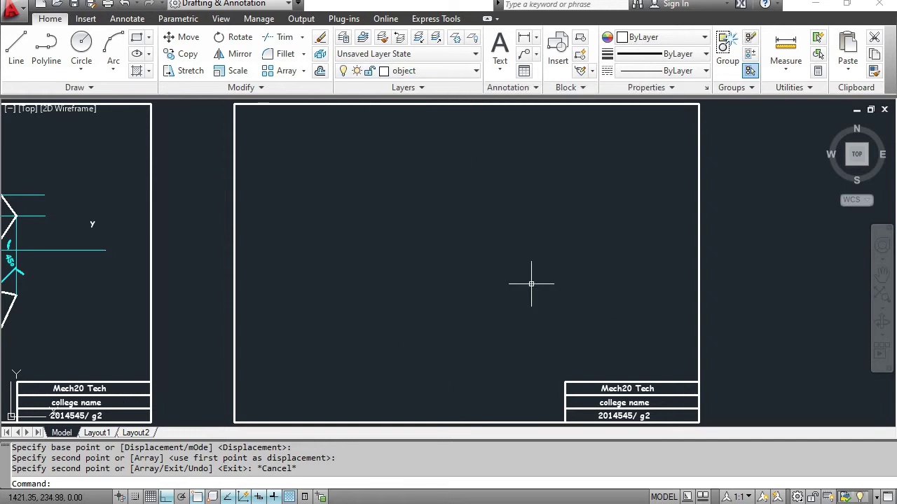
# On the projection layer, draw a horizontal reference line across the new sheet
pyautogui.click(454, 72)
pyautogui.click(411, 138)
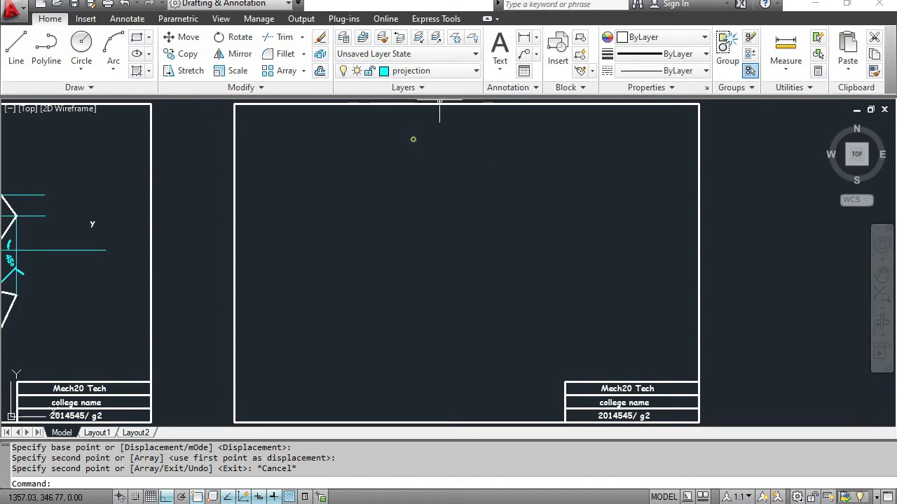
pyautogui.click(25, 55)
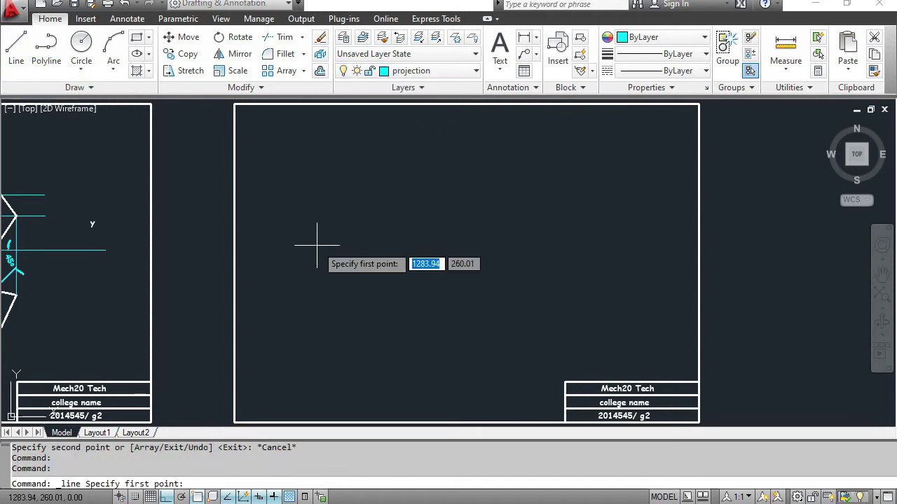
pyautogui.click(281, 244)
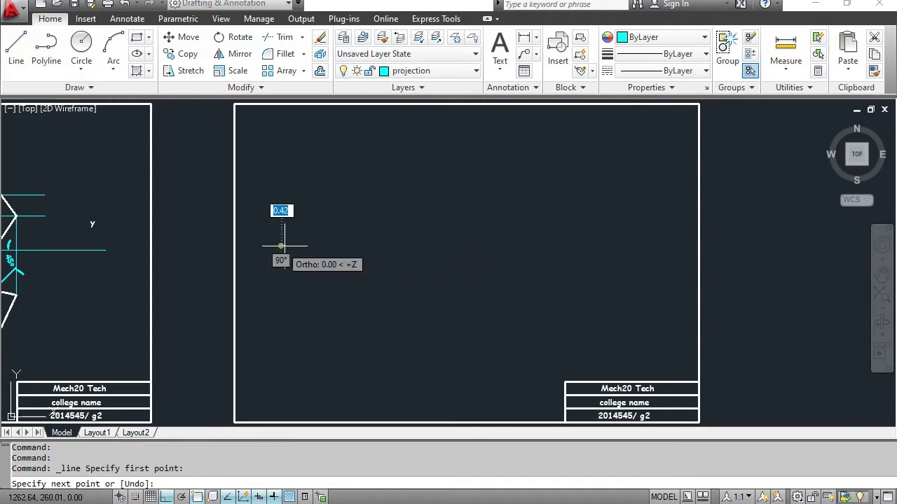
pyautogui.click(667, 243)
pyautogui.press('Escape')
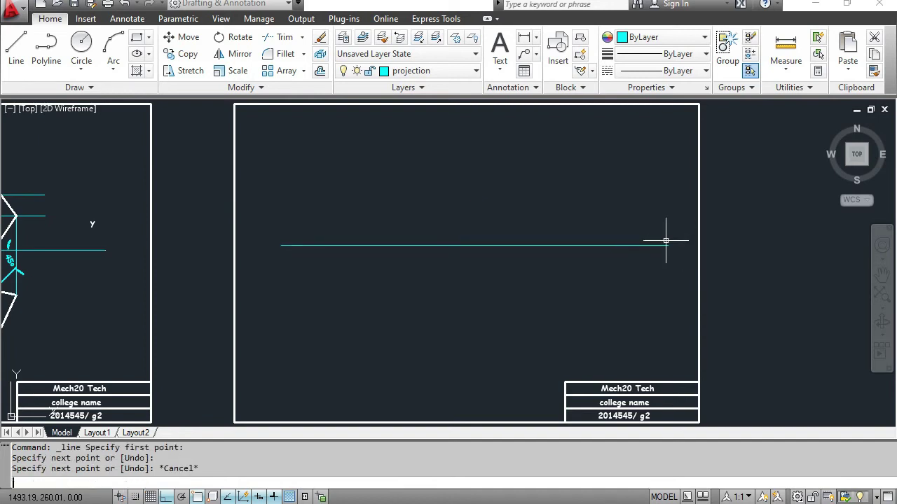
pyautogui.scroll(2, 521, 250)
pyautogui.scroll(-2, 526, 249)
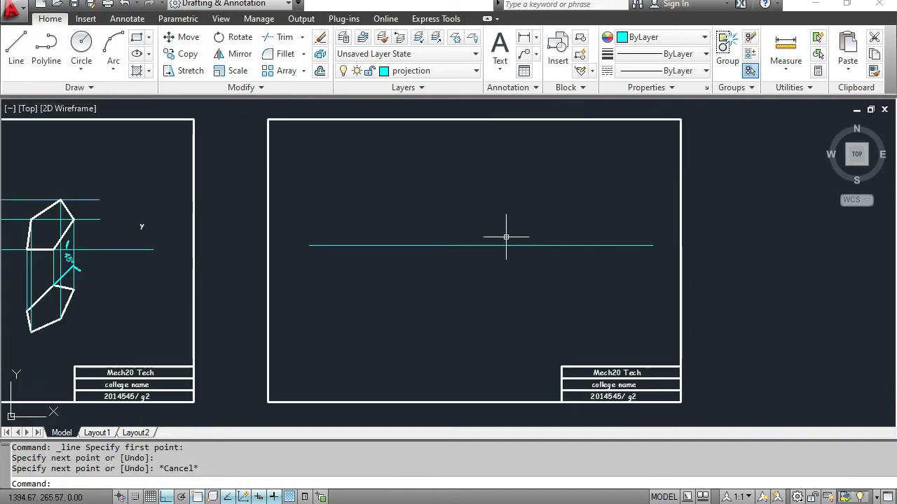
# Create a 'y' Multiline Text label near the reference line's right end
pyautogui.click(500, 44)
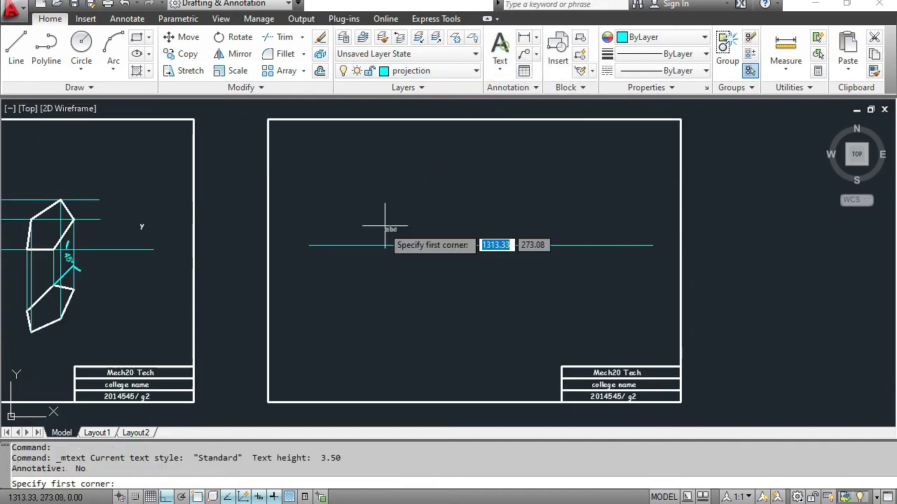
pyautogui.click(278, 228)
pyautogui.click(312, 256)
pyautogui.click(479, 154)
pyautogui.click(500, 45)
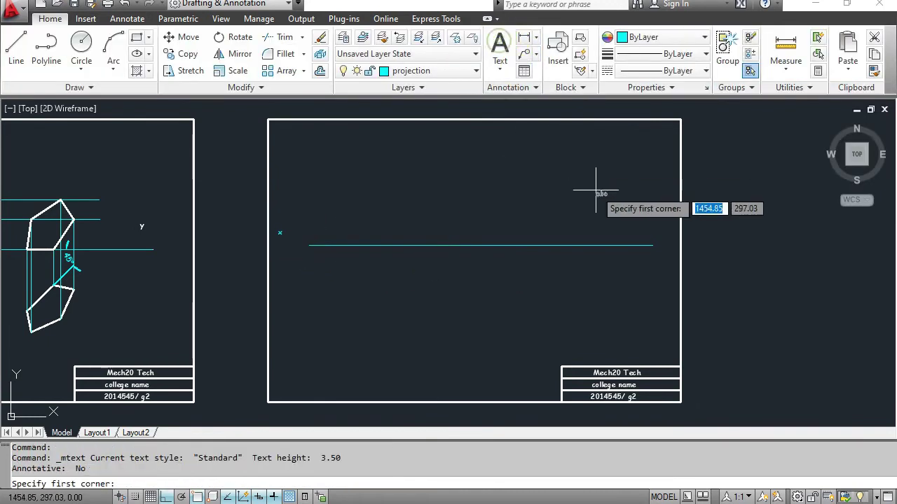
pyautogui.click(623, 203)
pyautogui.click(648, 230)
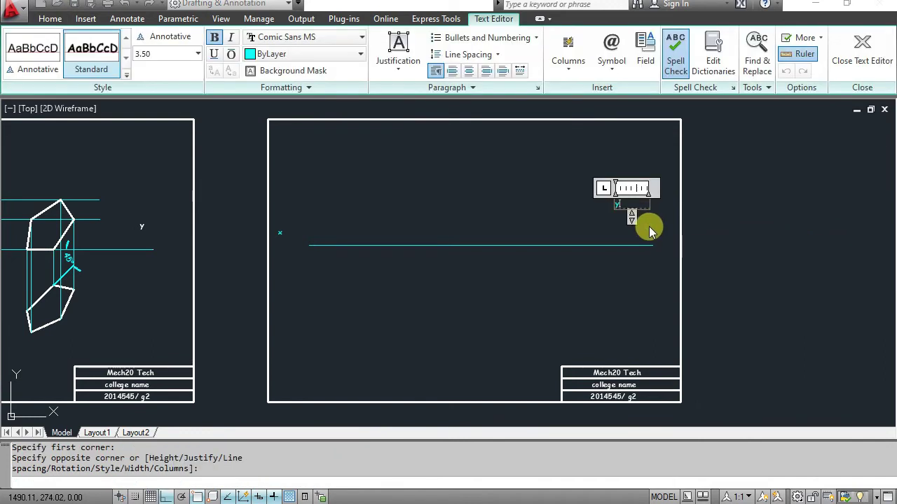
pyautogui.click(564, 296)
# Move the y label, Ortho off, onto the line's right end and save
pyautogui.click(620, 208)
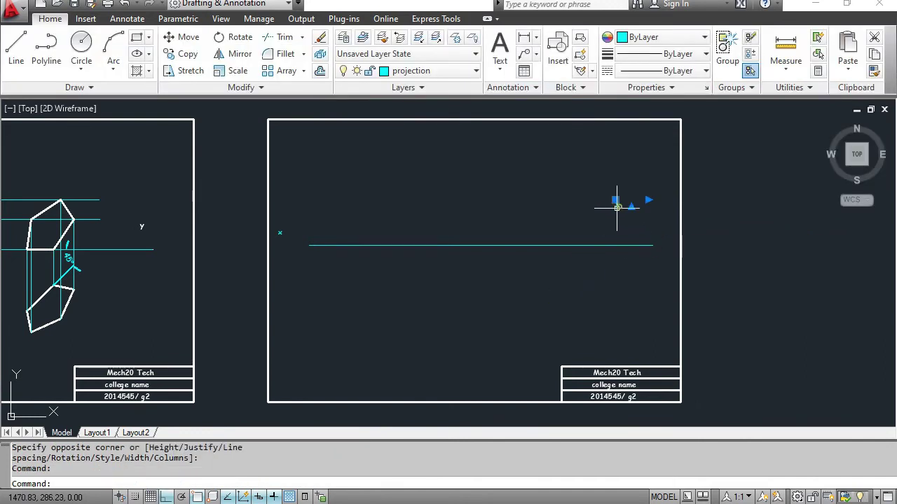
pyautogui.click(191, 44)
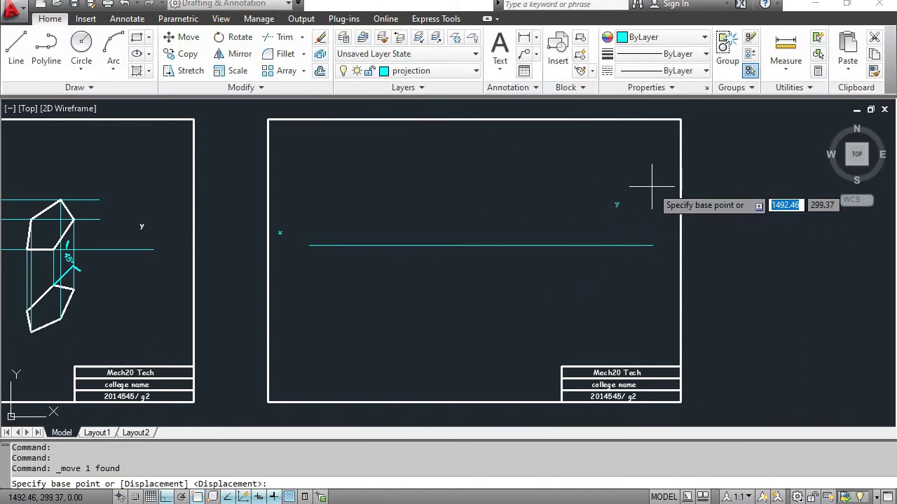
pyautogui.click(616, 202)
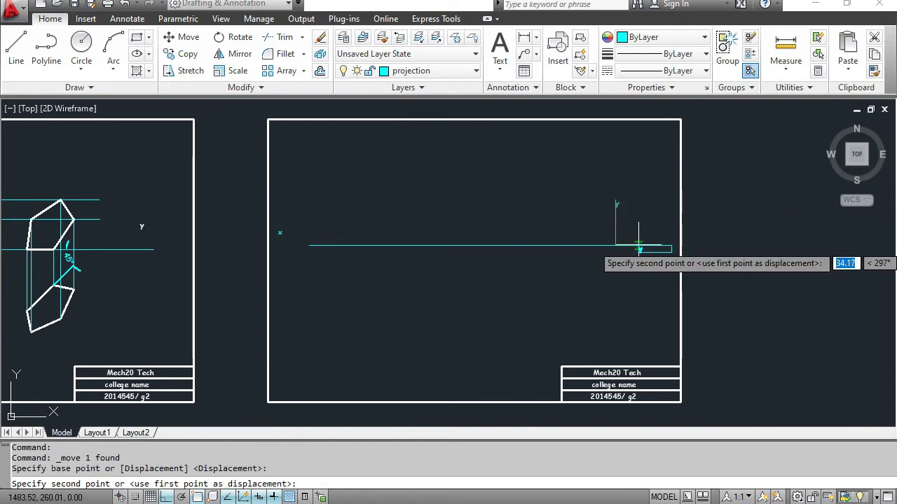
pyautogui.press('F8')
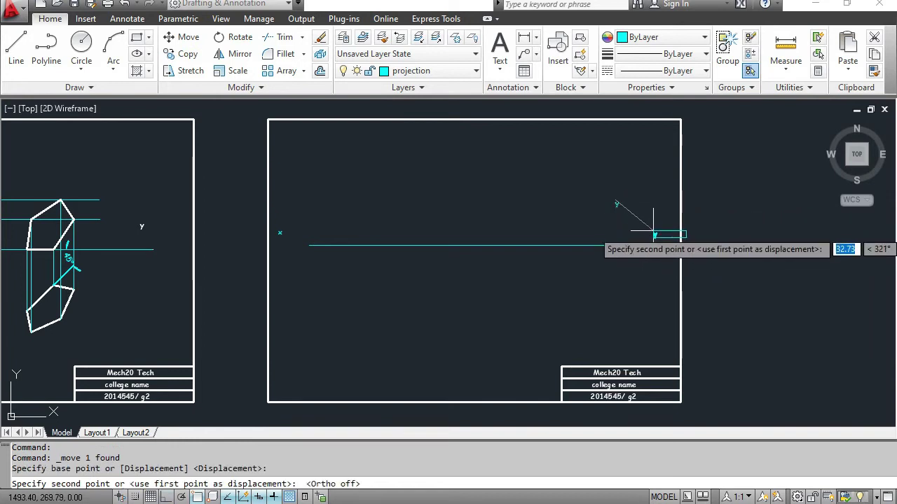
pyautogui.click(652, 243)
pyautogui.hotkey('ctrl', 's')
pyautogui.scroll(2, 541, 295)
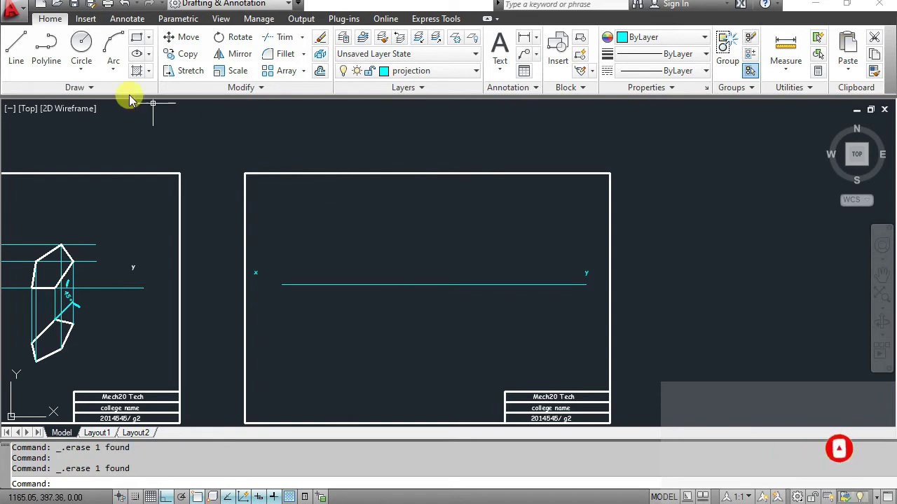
# Start the Line command from the Home tab for the next construction line
pyautogui.click(21, 49)
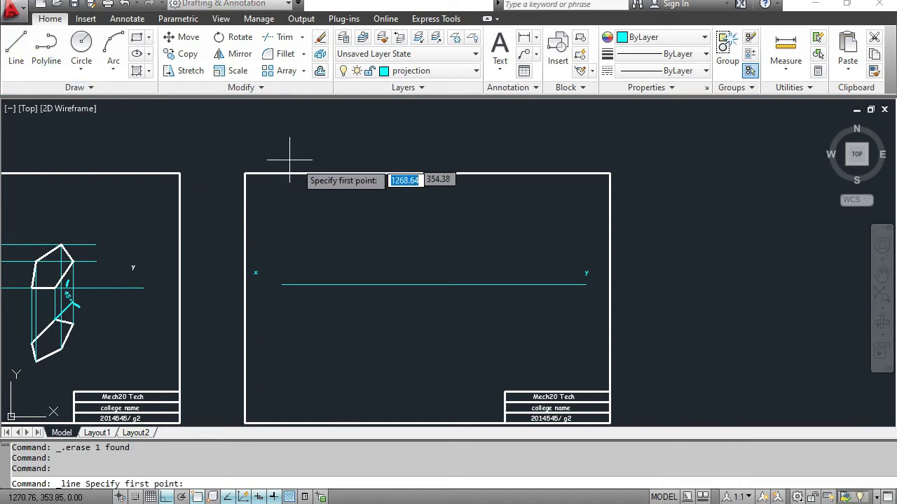
# Draw a vertical line through the middle of the x–y line, from above to below
pyautogui.click(430, 189)
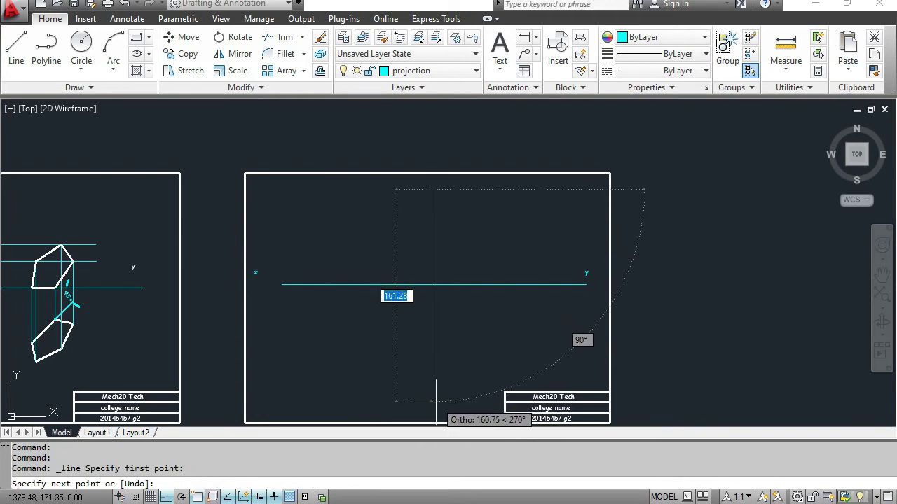
pyautogui.click(431, 410)
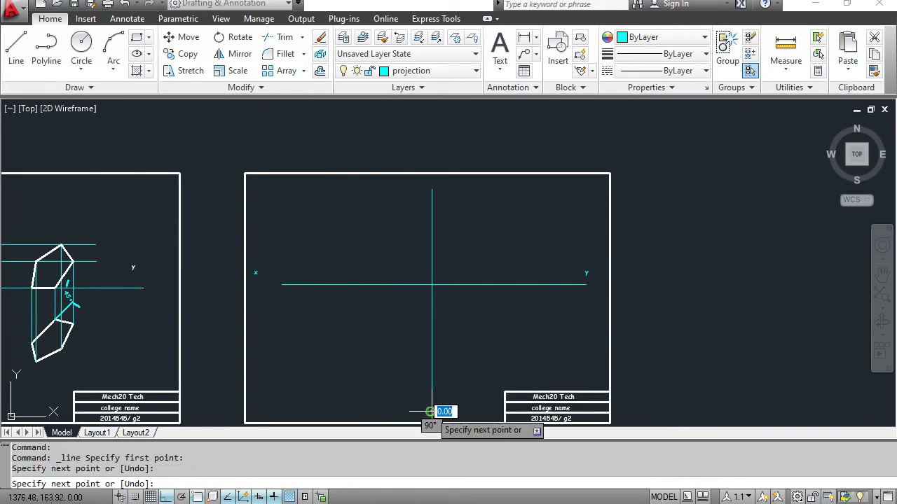
pyautogui.press('Escape')
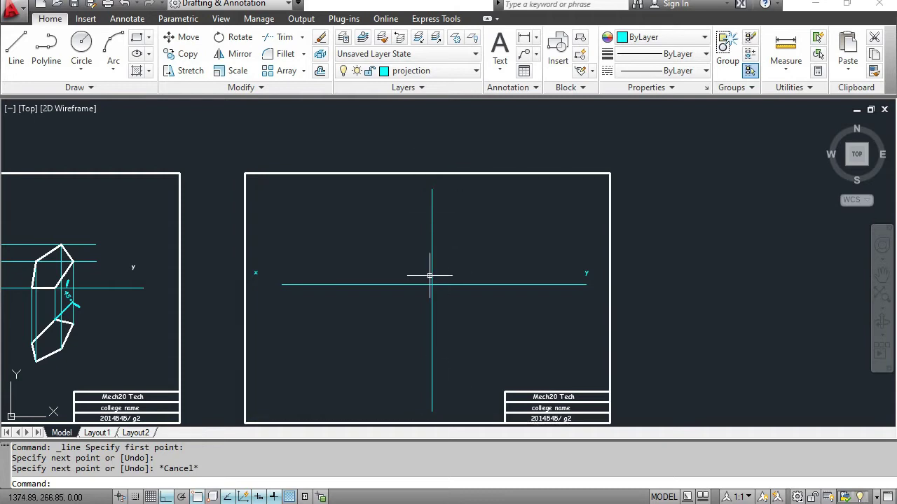
pyautogui.press('Escape')
pyautogui.press('Escape')
pyautogui.press('Escape')
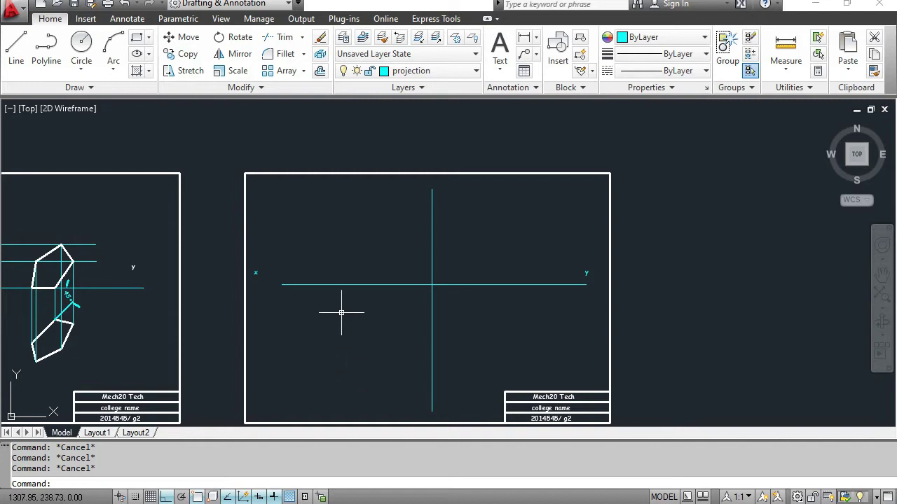
# Draw a line from the intersection 40 units left, then 70 units down
pyautogui.click(16, 48)
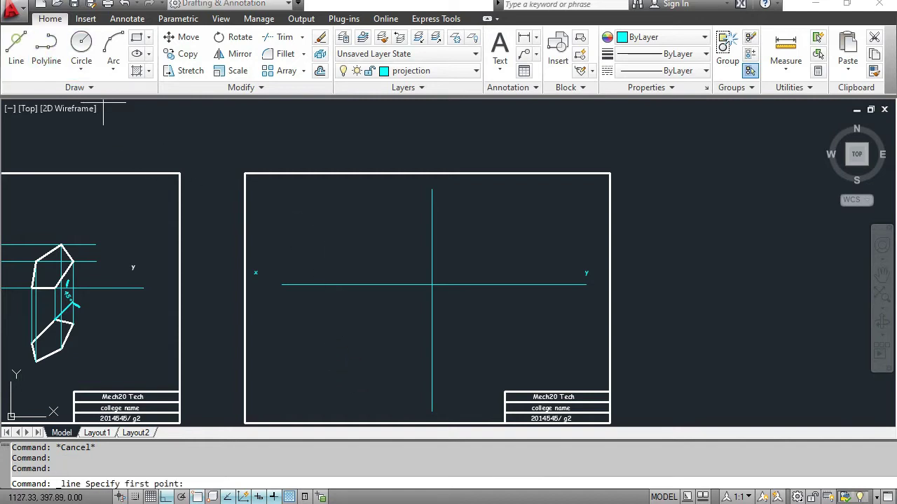
pyautogui.click(432, 284)
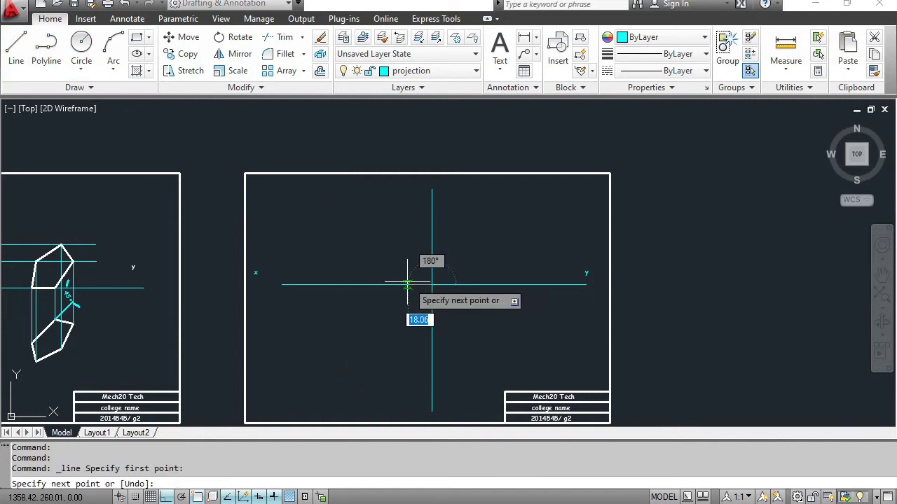
pyautogui.write('40')
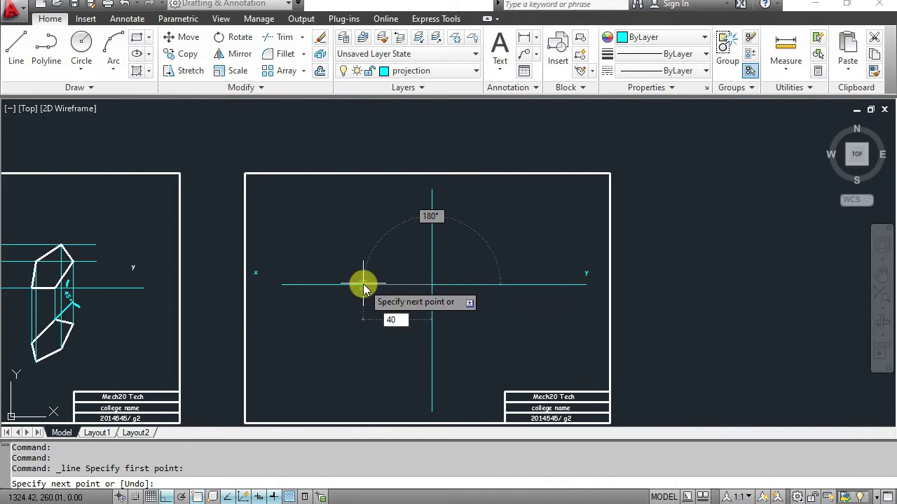
pyautogui.press('Return')
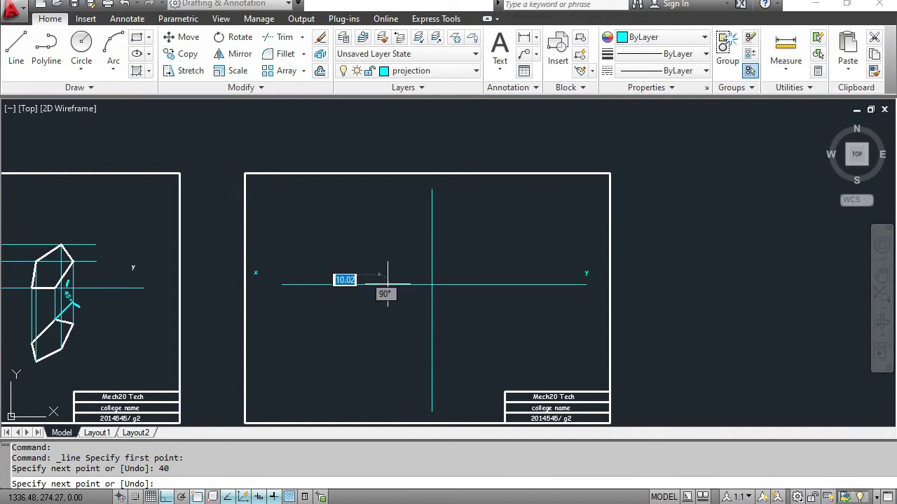
pyautogui.scroll(1, 382, 319)
pyautogui.scroll(1, 380, 321)
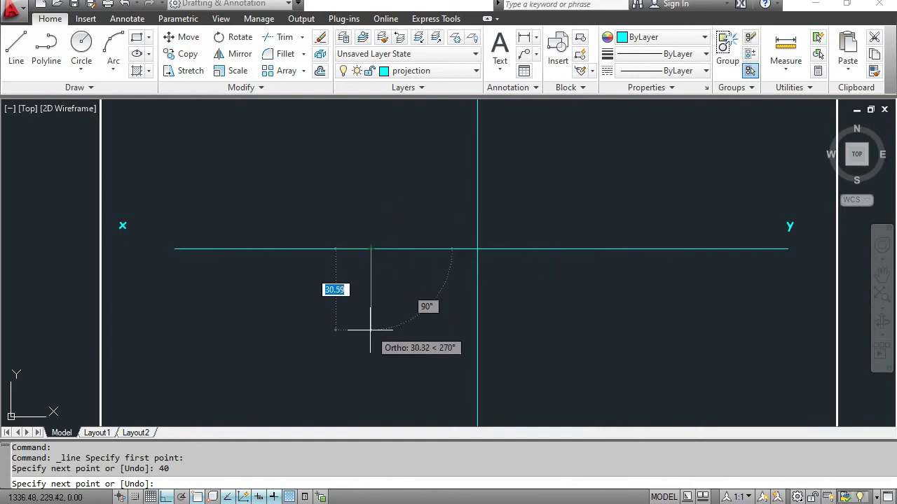
pyautogui.write('70')
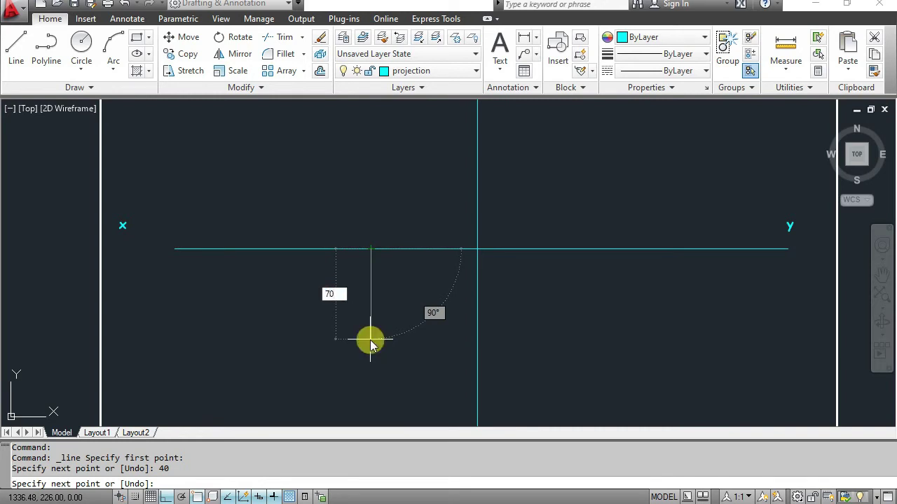
pyautogui.press('Return')
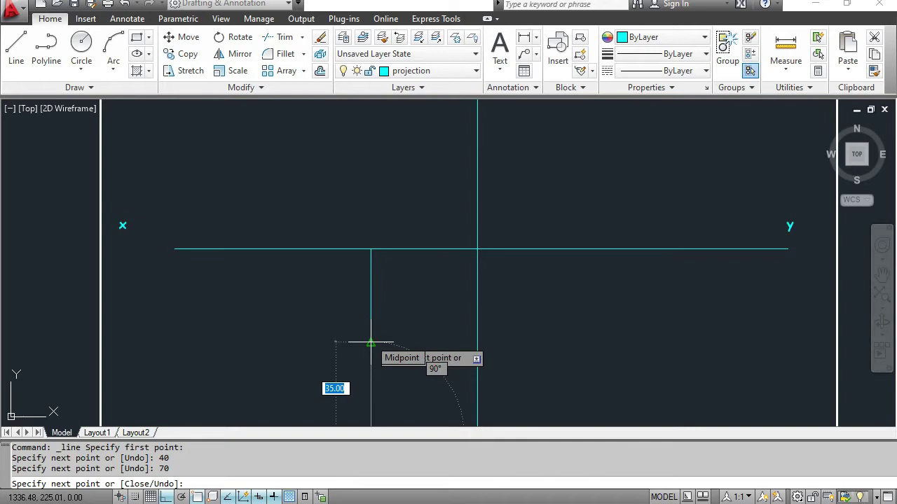
pyautogui.scroll(-2, 370, 343)
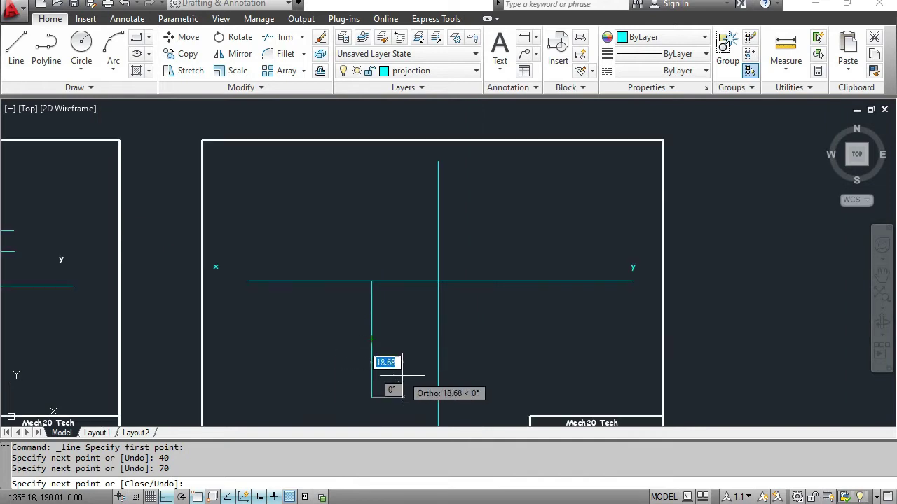
pyautogui.press('Escape')
pyautogui.scroll(2, 374, 371)
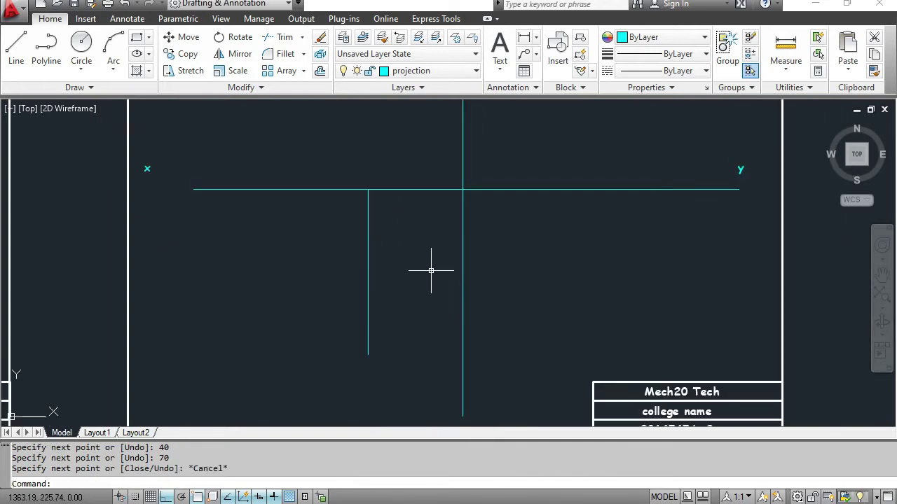
pyautogui.moveTo(416, 282); pyautogui.dragTo(421, 298, button='middle')
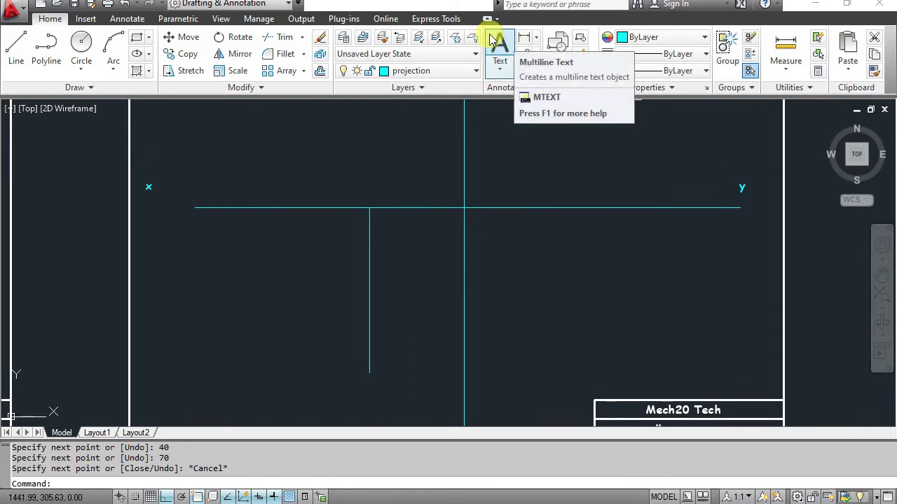
# Add a 70.00 linear dimension to the left of the hanging vertical line
pyautogui.click(524, 39)
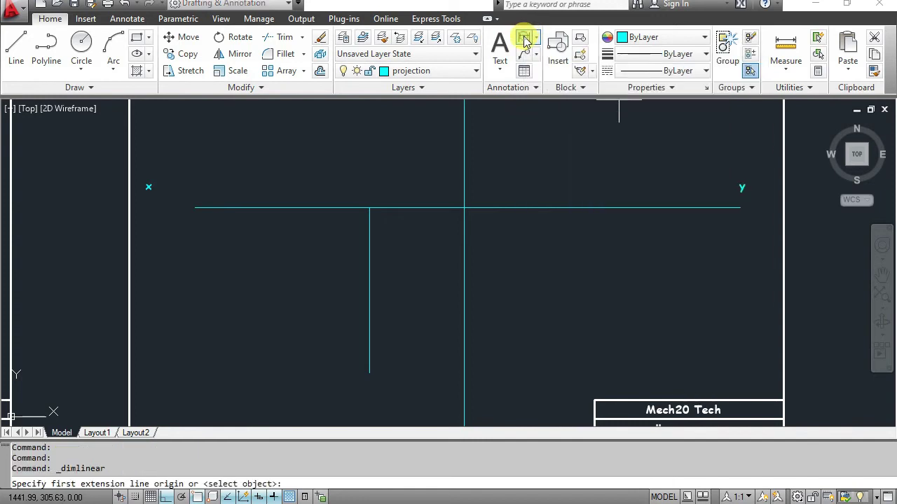
pyautogui.click(369, 208)
pyautogui.click(369, 372)
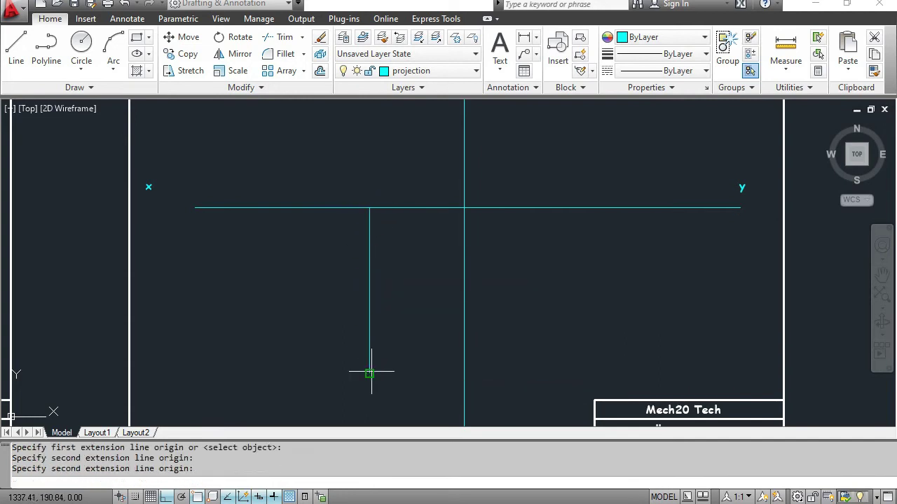
pyautogui.click(329, 369)
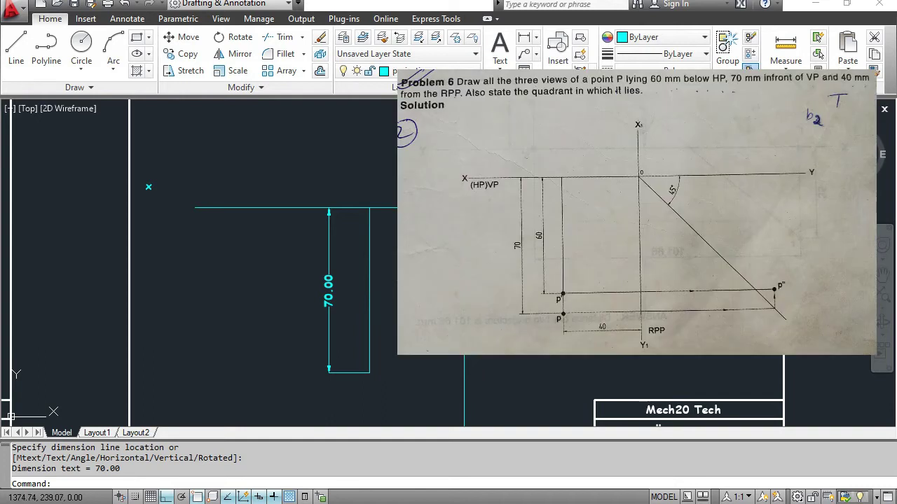
pyautogui.moveTo(438, 249); pyautogui.dragTo(384, 271, button='middle')
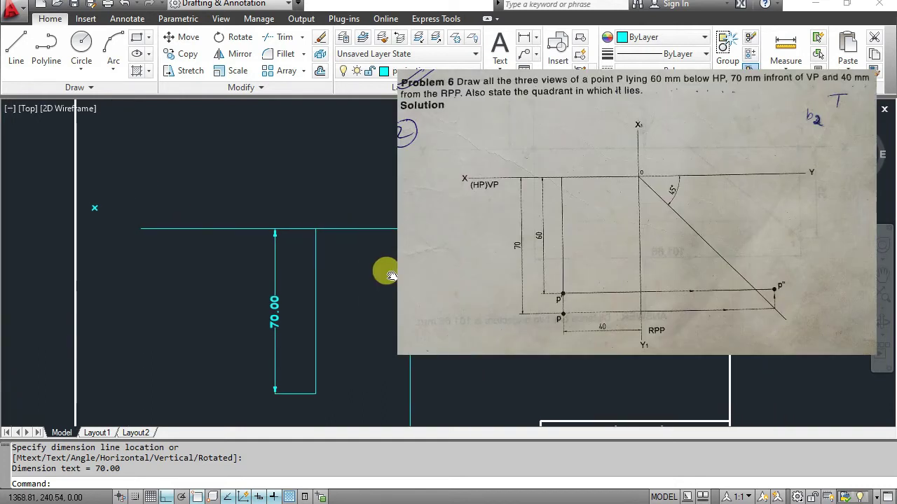
# Draw a 60-unit line down from the 70 line's top, then start dimensioning it there
pyautogui.click(19, 49)
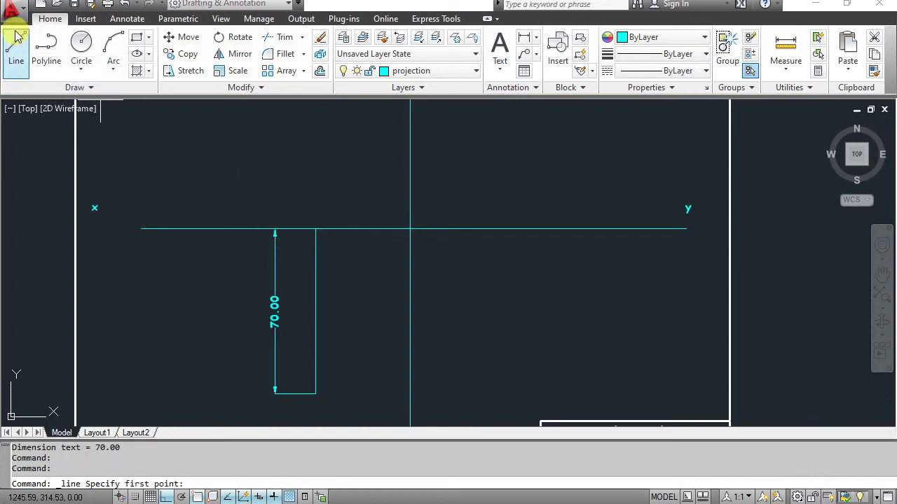
pyautogui.click(315, 228)
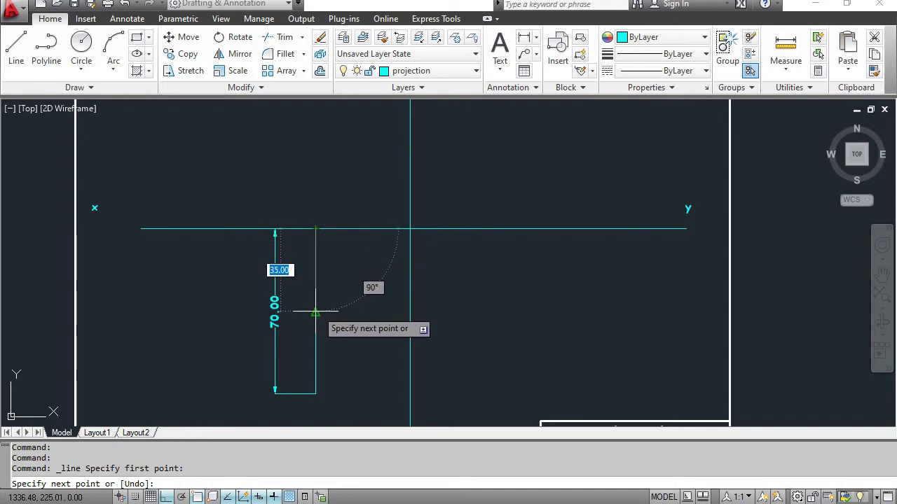
pyautogui.write('60')
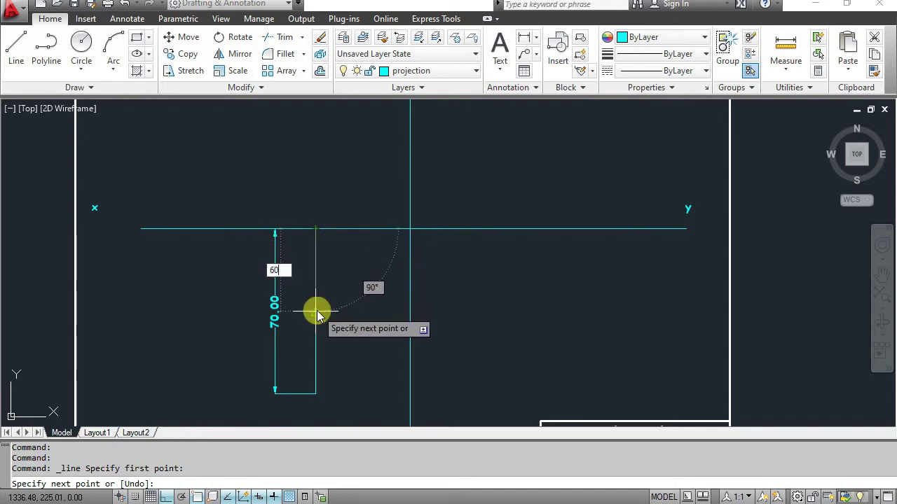
pyautogui.press('Return')
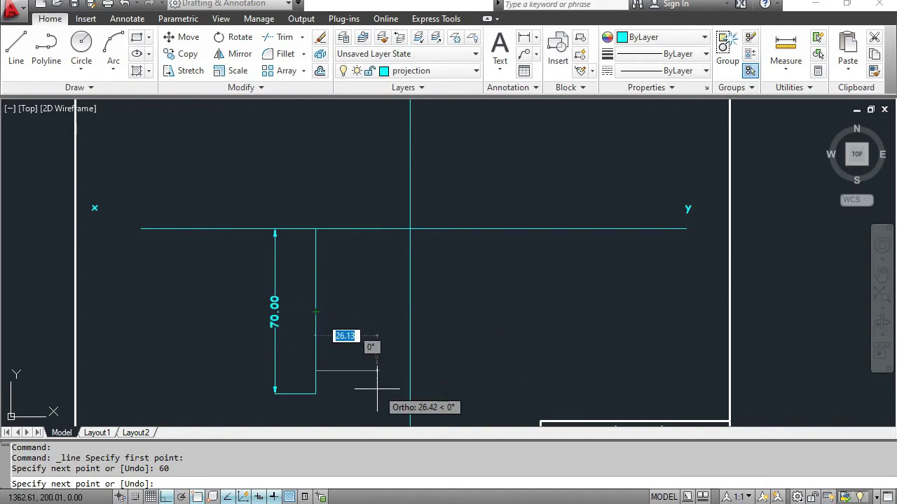
pyautogui.press('Escape')
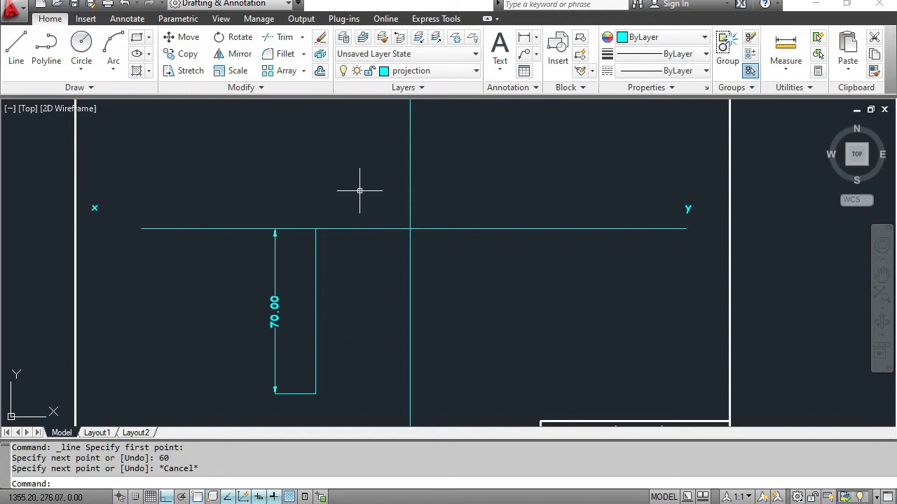
pyautogui.click(524, 38)
pyautogui.click(315, 228)
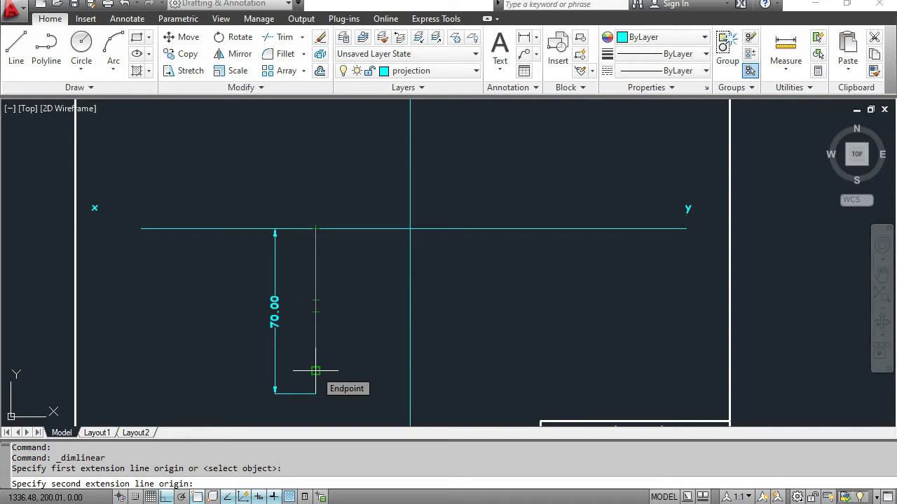
# Complete the 60.00 dimension from the line's bottom end, placed left of the 70.00
pyautogui.click(316, 370)
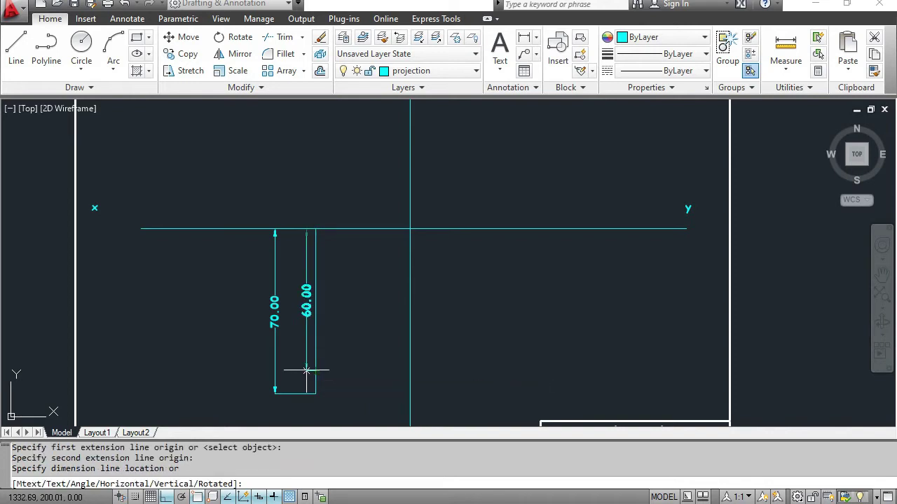
pyautogui.click(294, 371)
pyautogui.press('Escape')
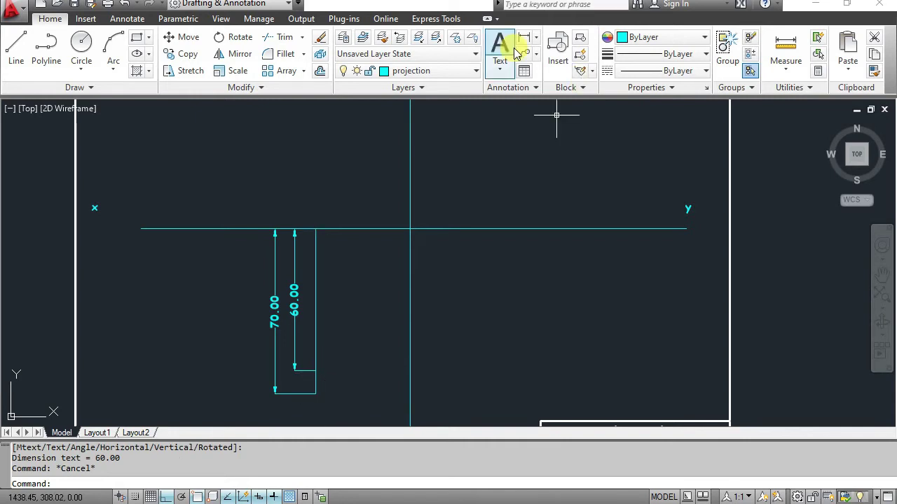
pyautogui.click(442, 70)
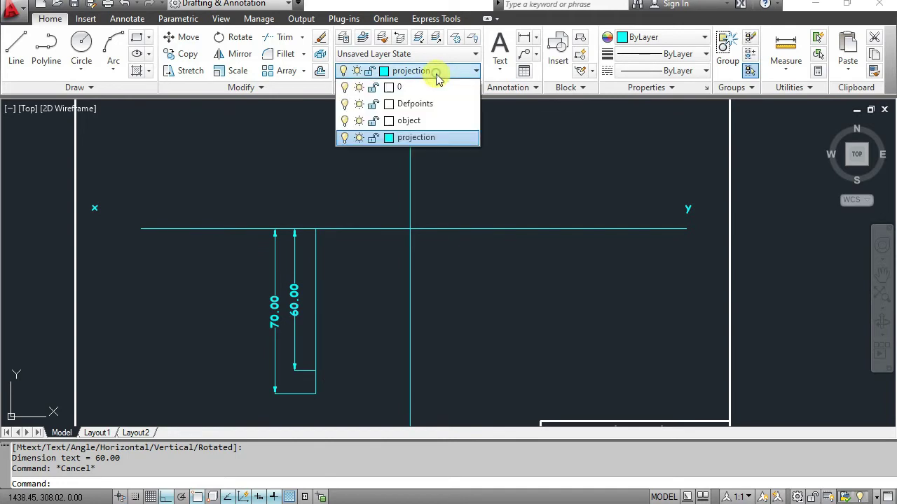
# On the object layer, add the P' label beside the short line
pyautogui.click(410, 121)
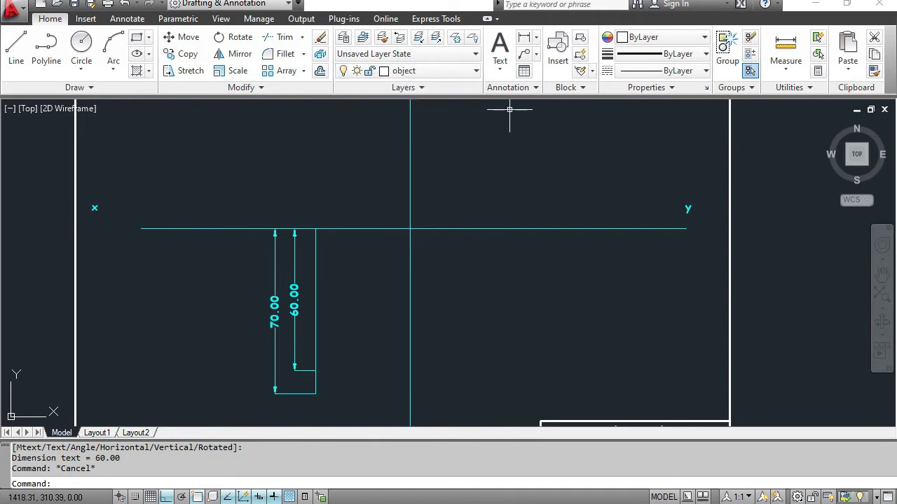
pyautogui.click(503, 64)
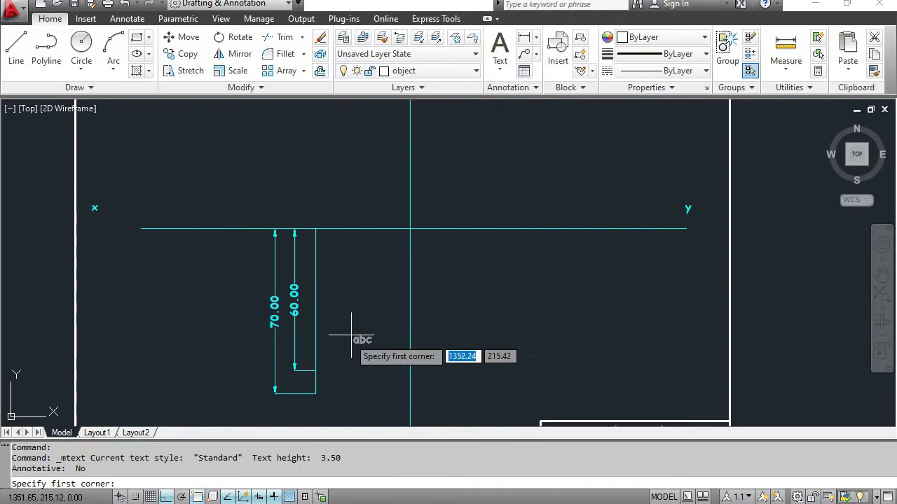
pyautogui.click(322, 362)
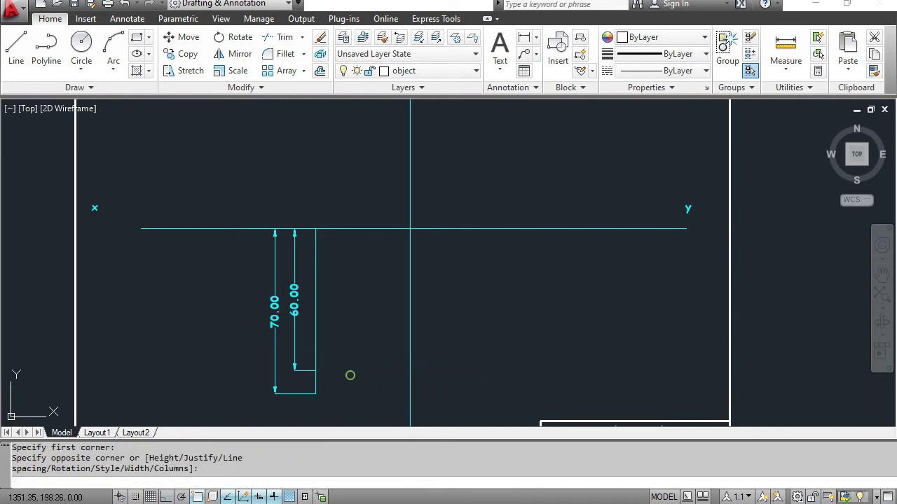
pyautogui.click(350, 378)
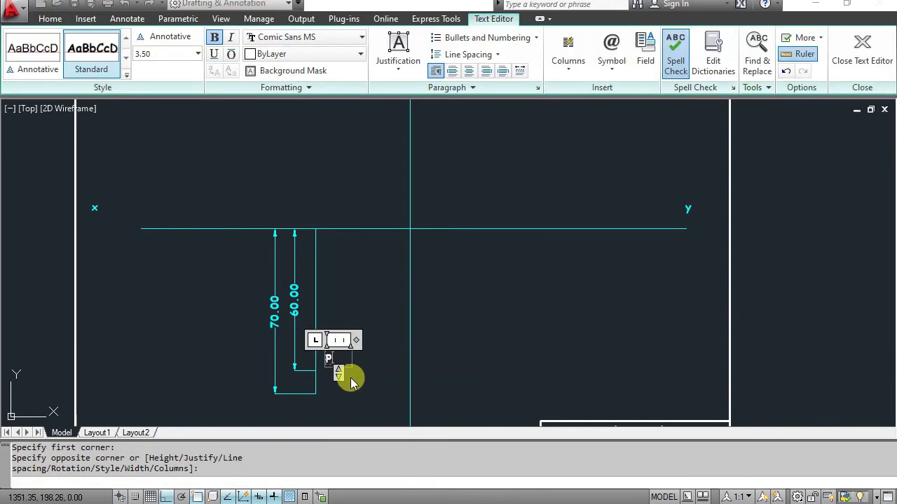
pyautogui.write("'")
pyautogui.click(382, 360)
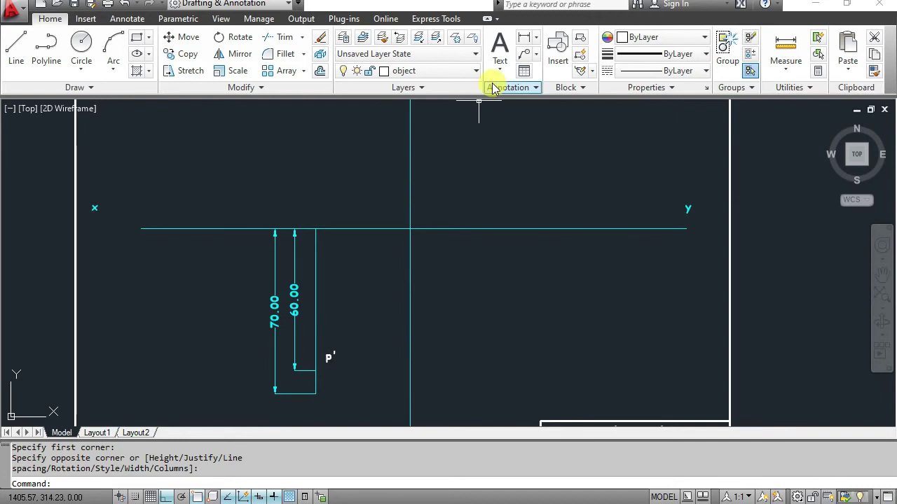
# Add the P label below the rectangle and pan the view toward the title block
pyautogui.click(500, 45)
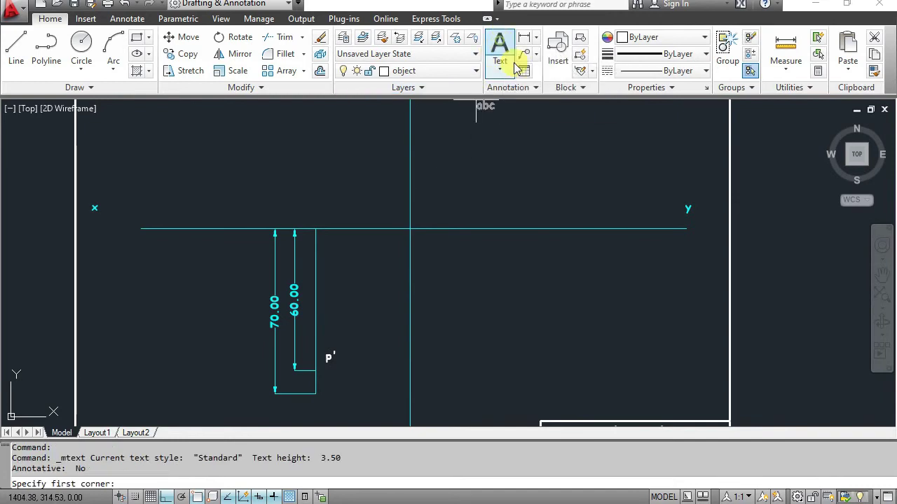
pyautogui.click(327, 412)
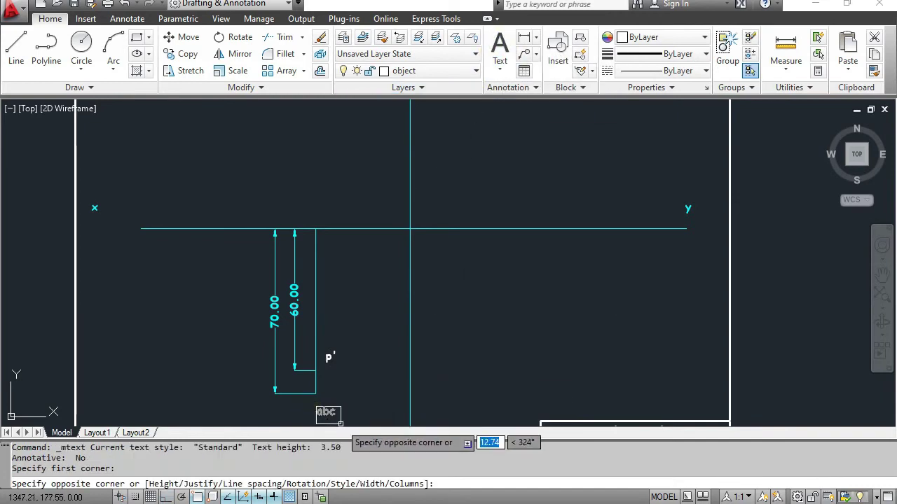
pyautogui.click(350, 424)
pyautogui.write('P')
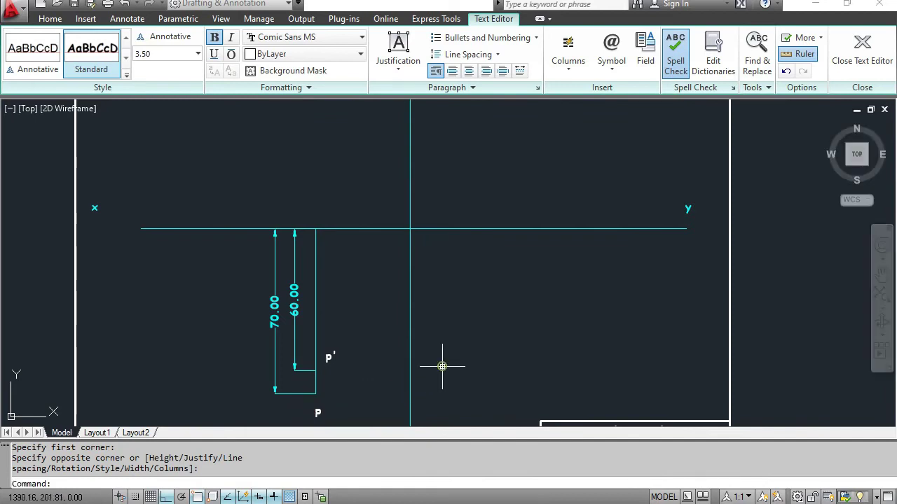
pyautogui.click(442, 366)
pyautogui.moveTo(371, 390); pyautogui.dragTo(356, 340, button='middle')
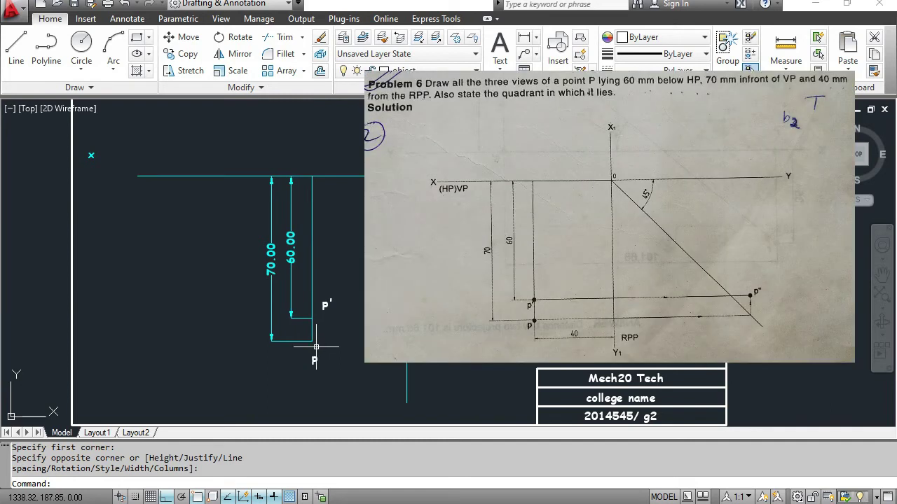
pyautogui.moveTo(451, 266); pyautogui.dragTo(438, 266, button='middle')
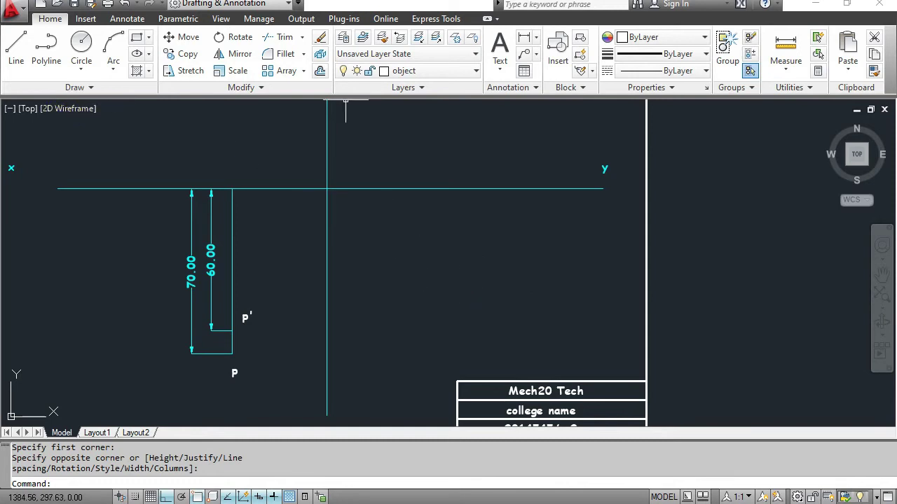
pyautogui.click(439, 73)
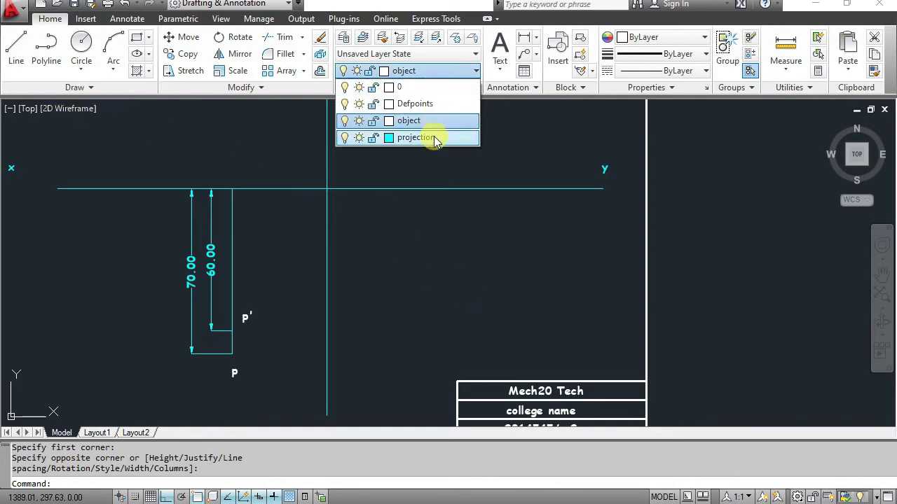
# On the projection layer, draw a 45° line down-right from the x–y and vertical axis intersection
pyautogui.click(430, 138)
pyautogui.click(16, 46)
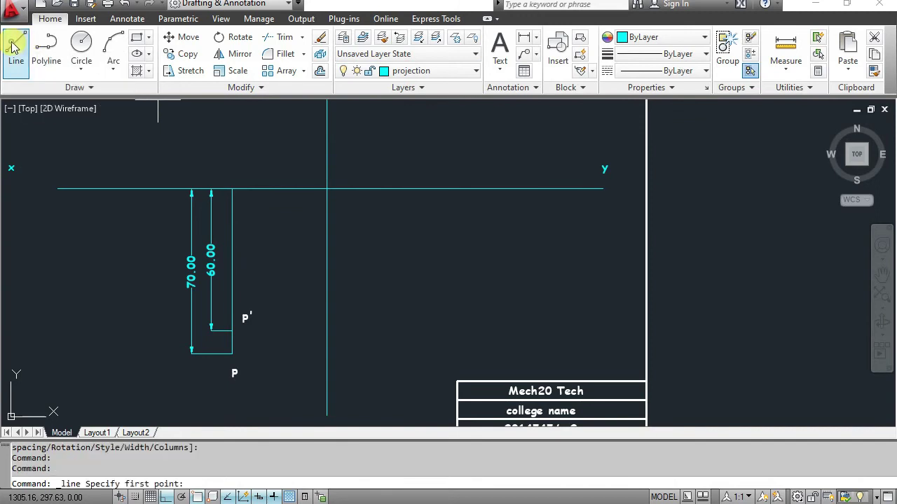
pyautogui.click(326, 189)
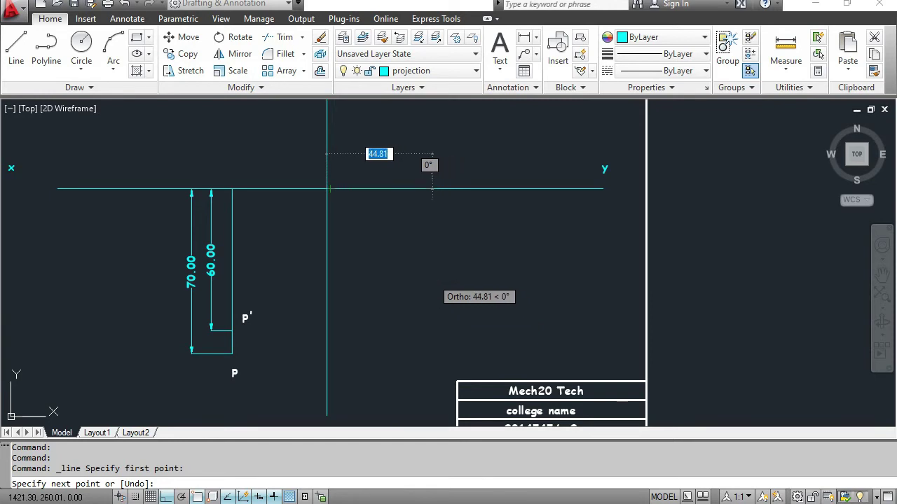
pyautogui.press('F8')
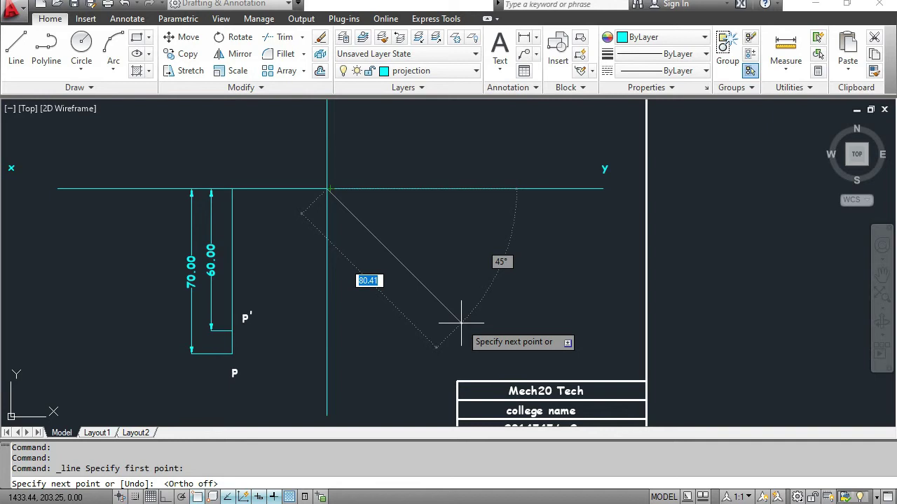
pyautogui.press('F8')
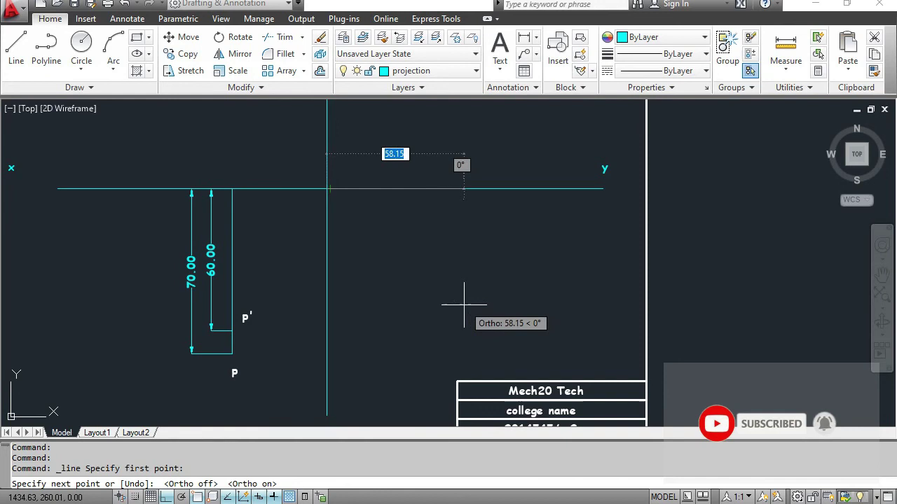
pyautogui.press('F8')
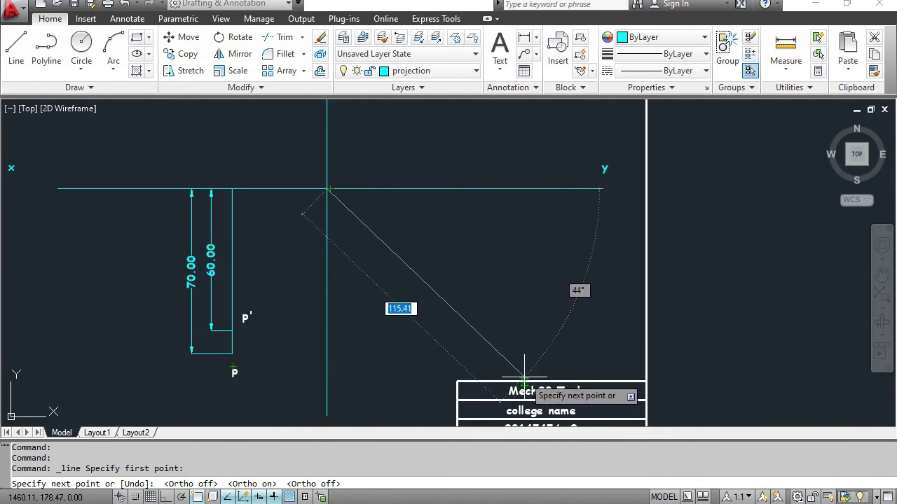
pyautogui.press('Tab')
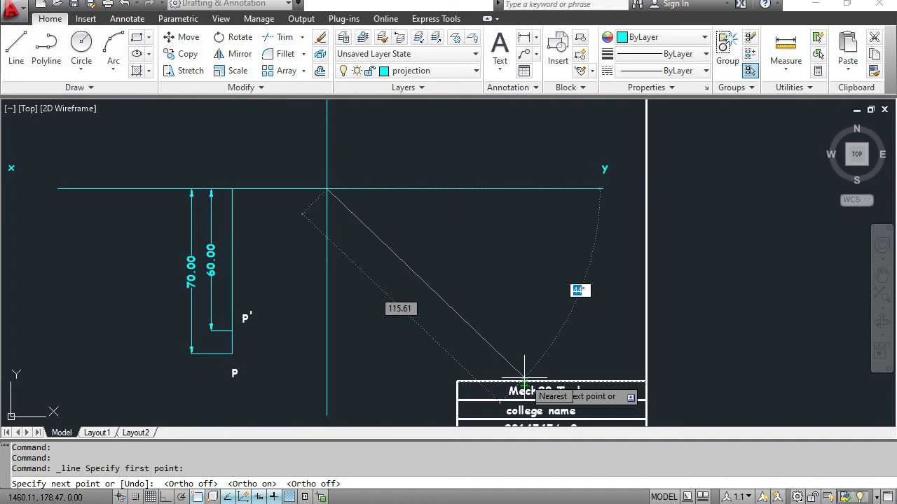
pyautogui.write('45')
pyautogui.press('Return')
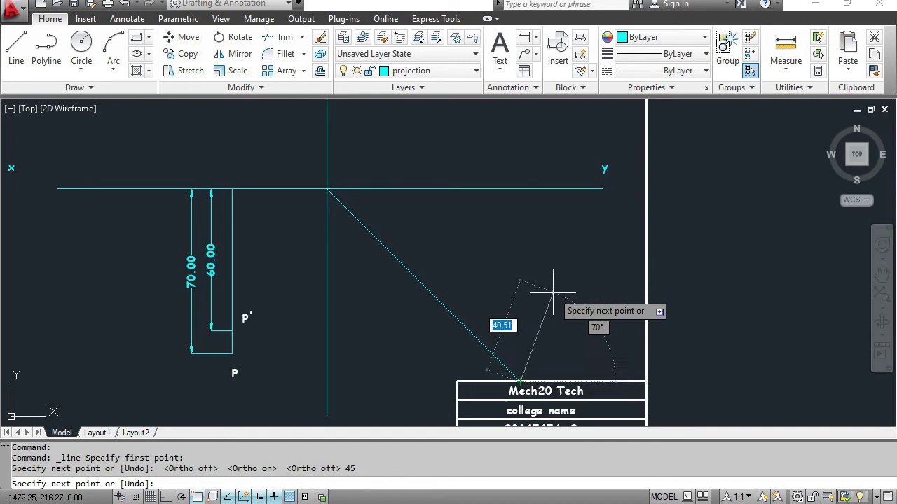
pyautogui.press('Escape')
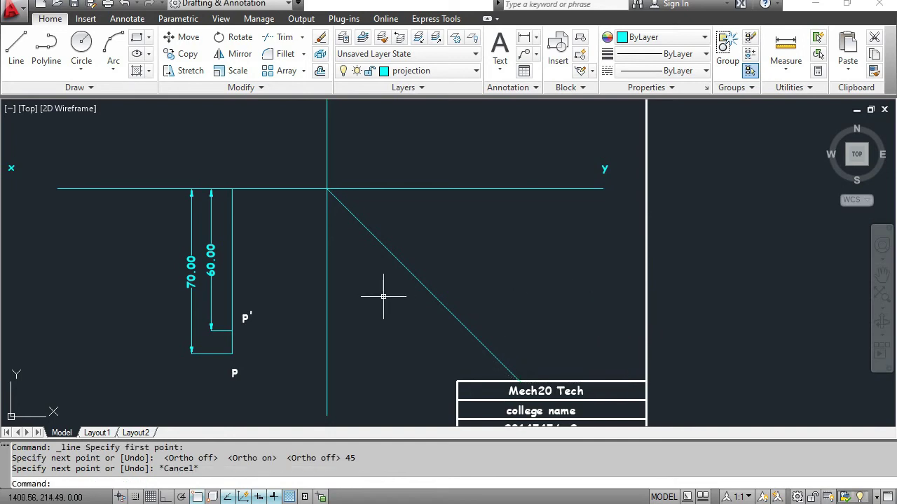
# Draw a horizontal projector from the rectangle's bottom-right corner across to the 45° line
pyautogui.click(15, 48)
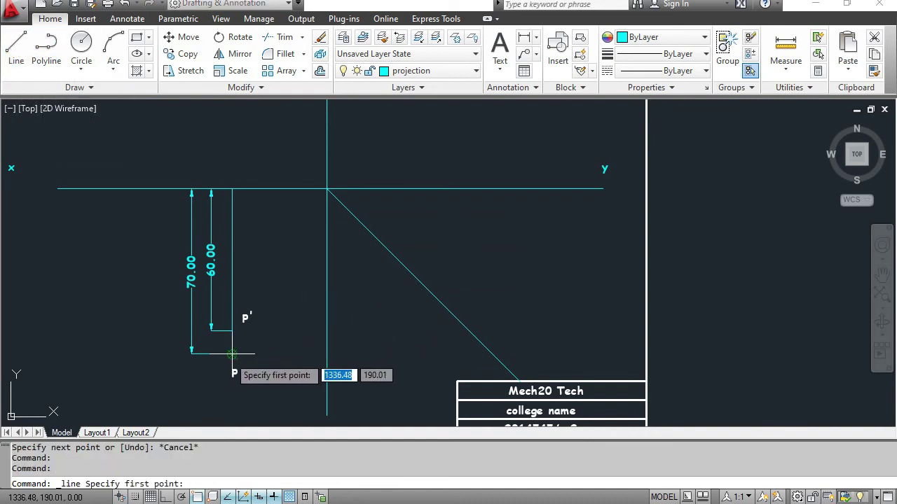
pyautogui.click(233, 354)
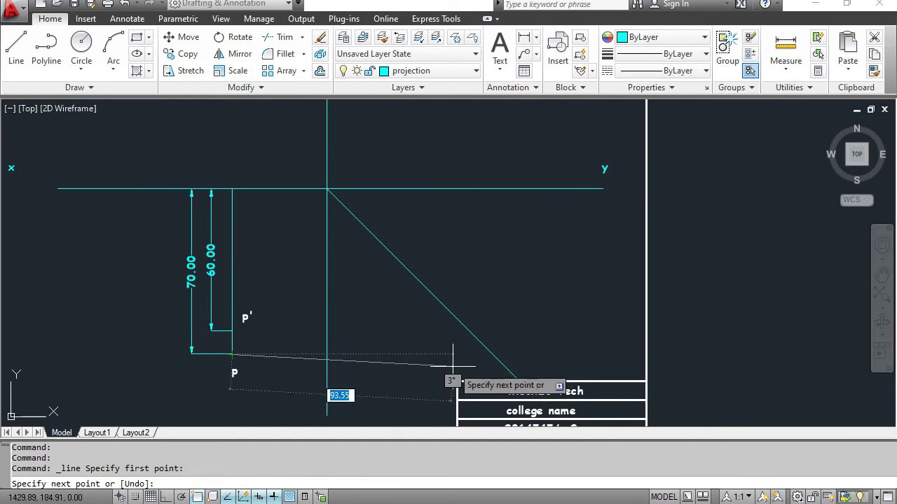
pyautogui.press('F8')
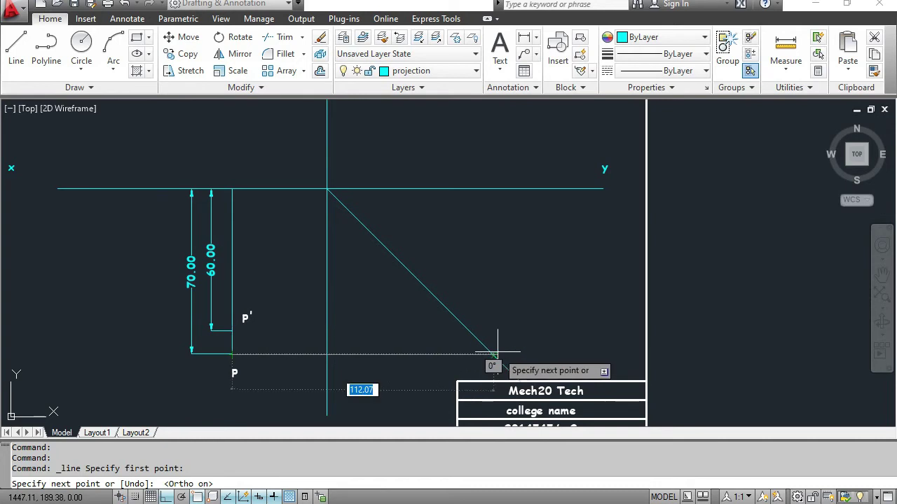
pyautogui.click(522, 353)
pyautogui.press('Escape')
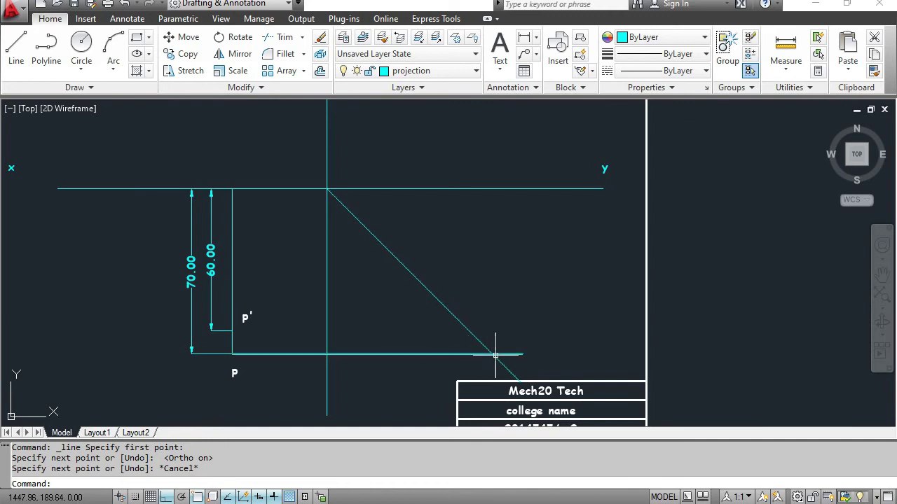
pyautogui.scroll(2, 498, 355)
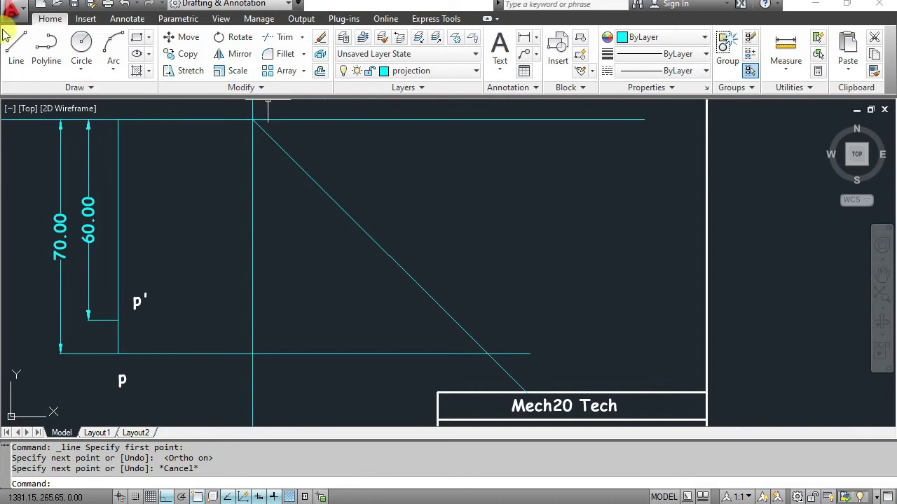
# Draw a vertical projector up from the 45° line intersection and a horizontal projector right from p'
pyautogui.click(27, 49)
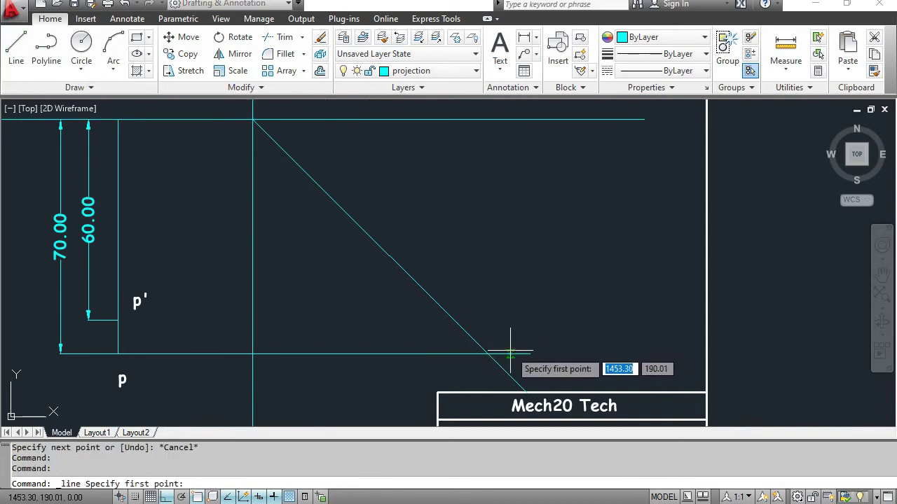
pyautogui.click(487, 354)
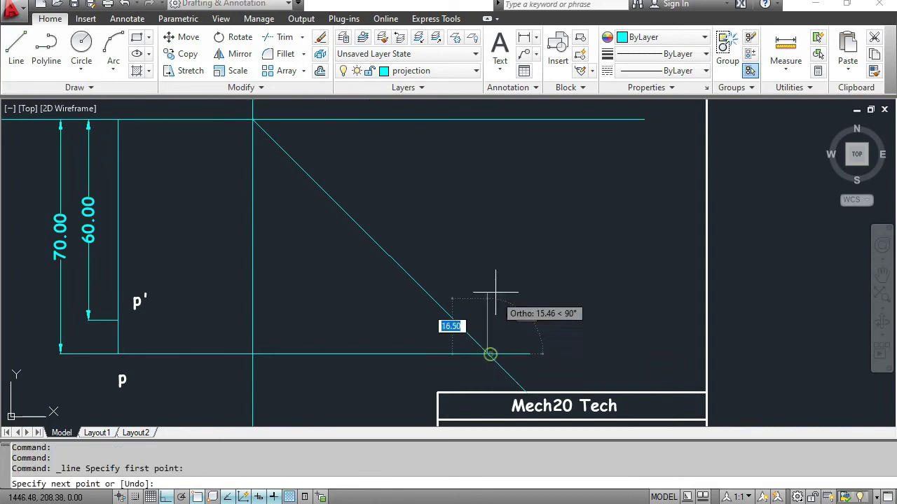
pyautogui.click(490, 269)
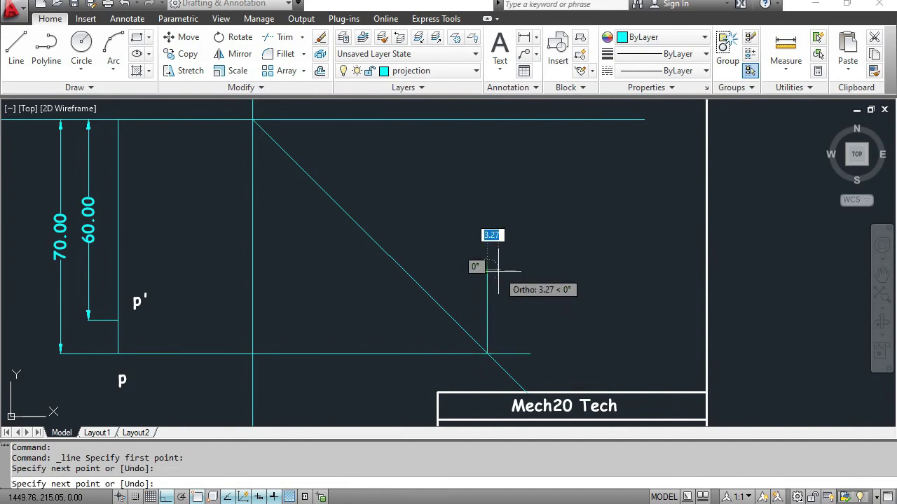
pyautogui.press('Escape')
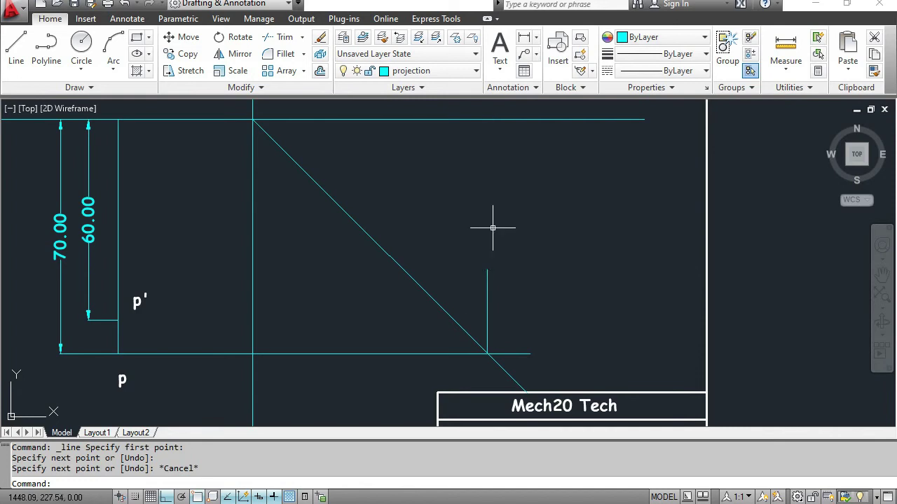
pyautogui.click(15, 47)
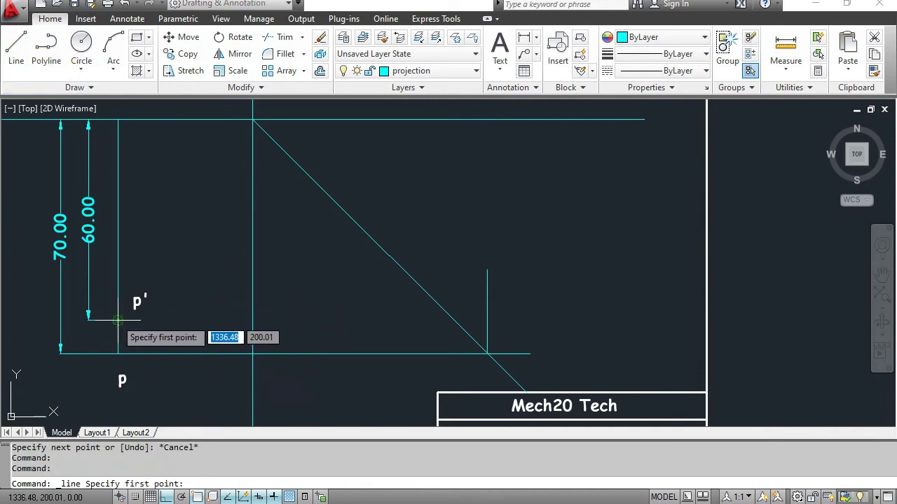
pyautogui.click(117, 320)
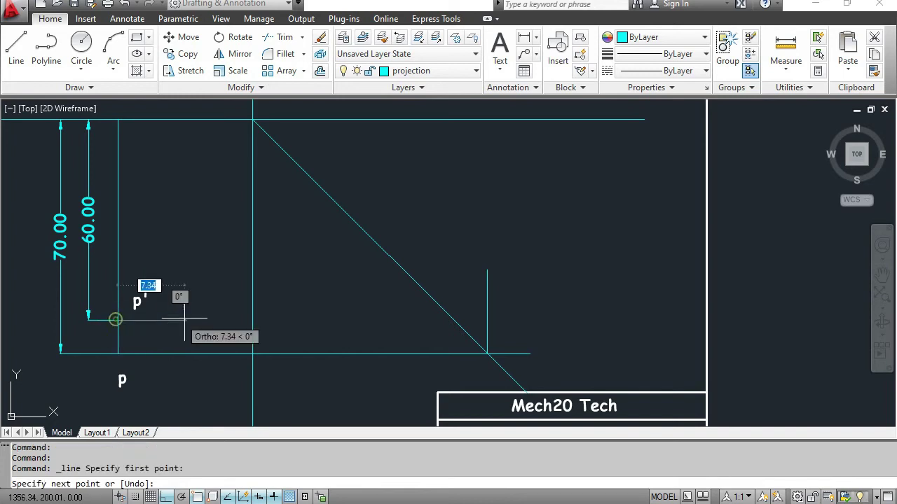
pyautogui.click(533, 316)
pyautogui.press('Escape')
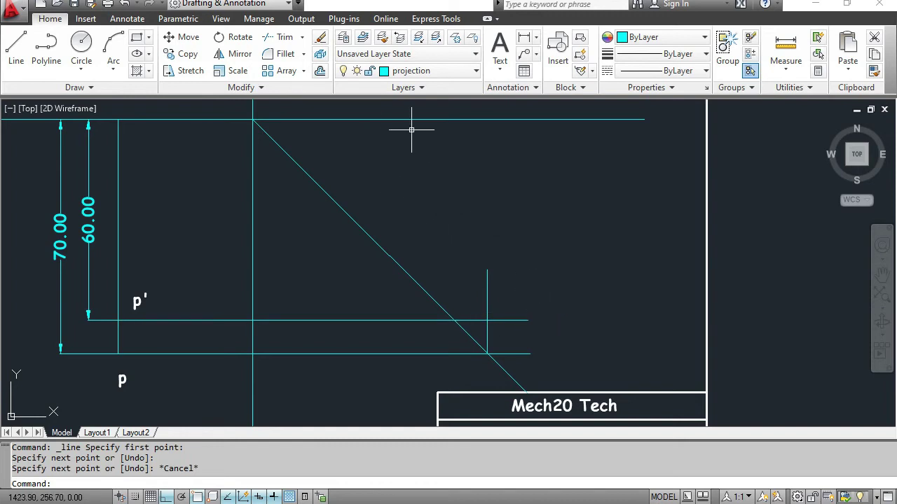
# Switch to the object layer and write the p'' label at the new projector intersection
pyautogui.click(428, 71)
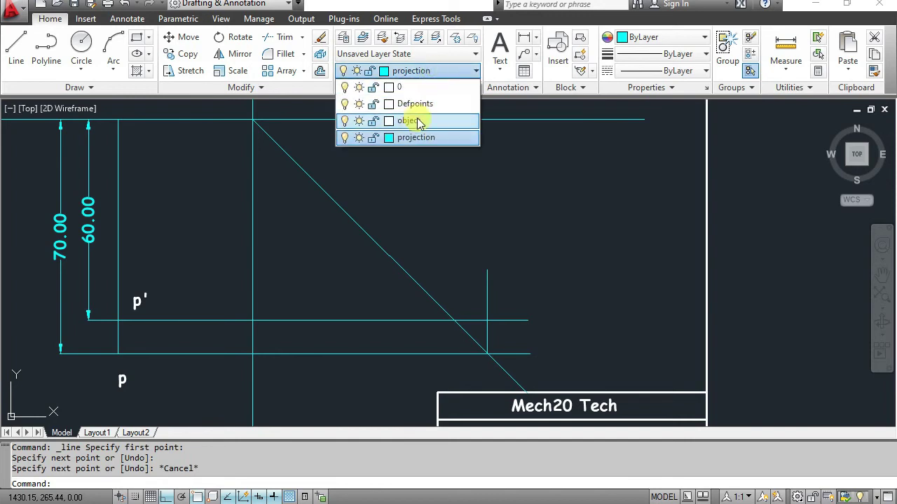
pyautogui.click(421, 121)
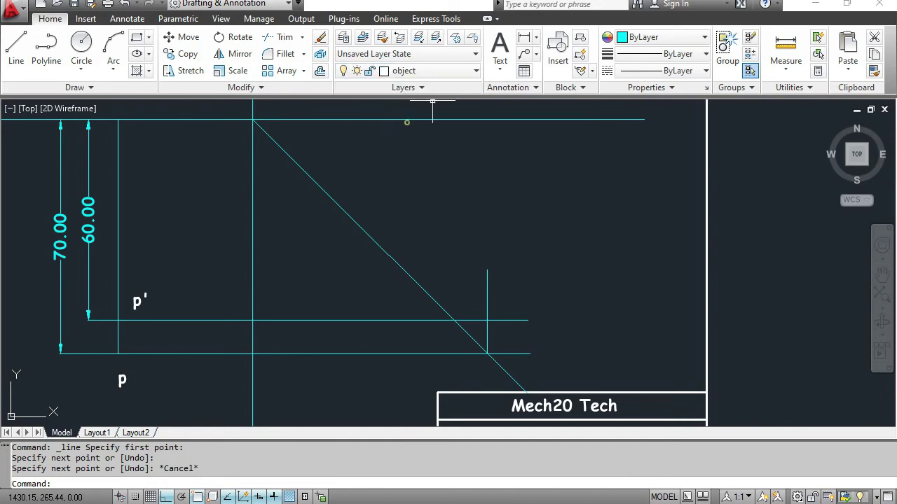
pyautogui.click(496, 44)
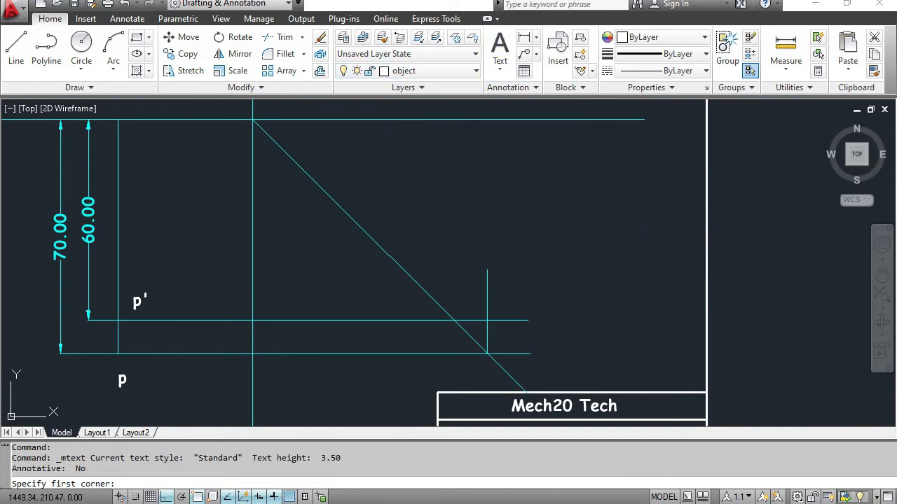
pyautogui.click(496, 284)
pyautogui.click(521, 313)
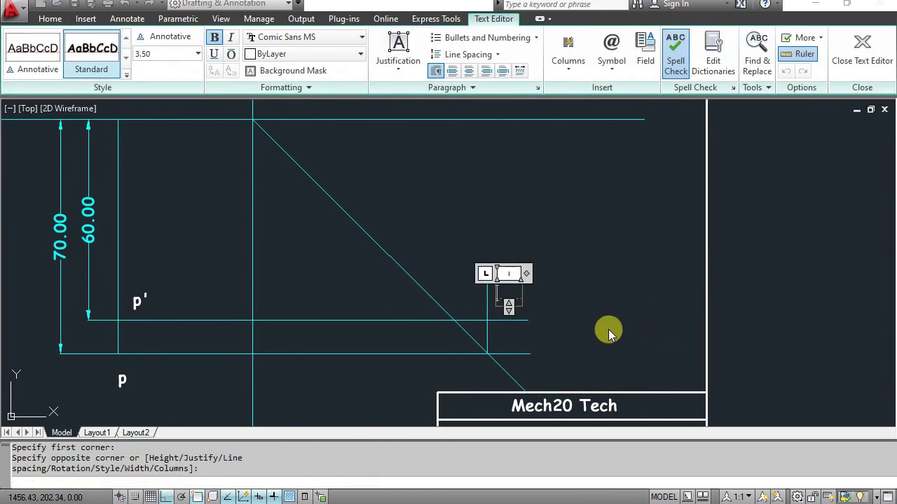
pyautogui.write("p''")
pyautogui.click(591, 339)
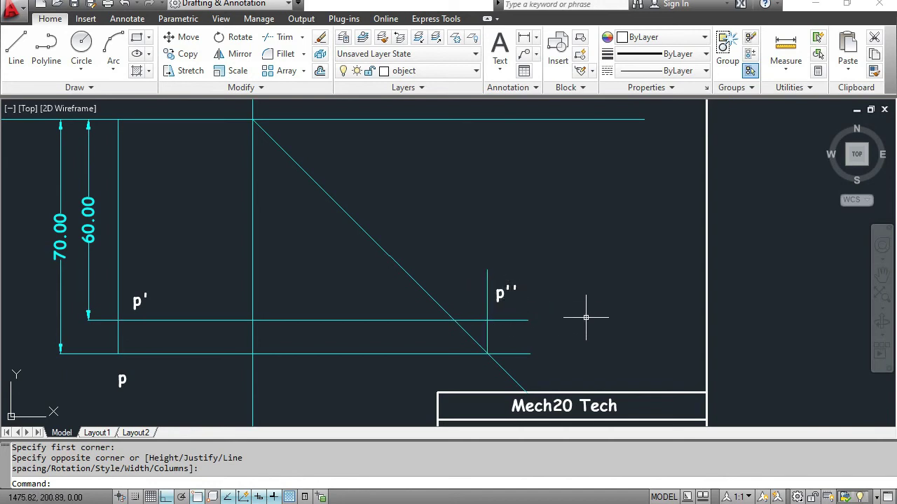
pyautogui.press('Escape')
pyautogui.press('Escape')
pyautogui.press('Escape')
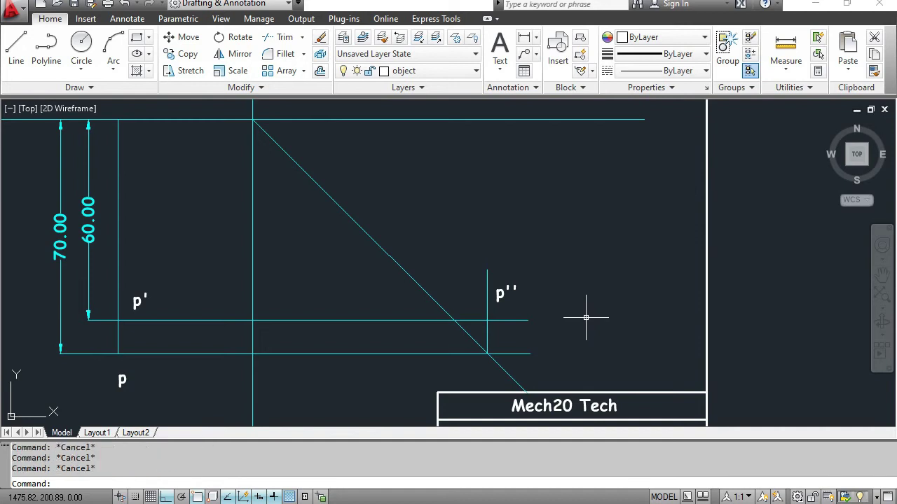
pyautogui.write('t')
pyautogui.write('i')
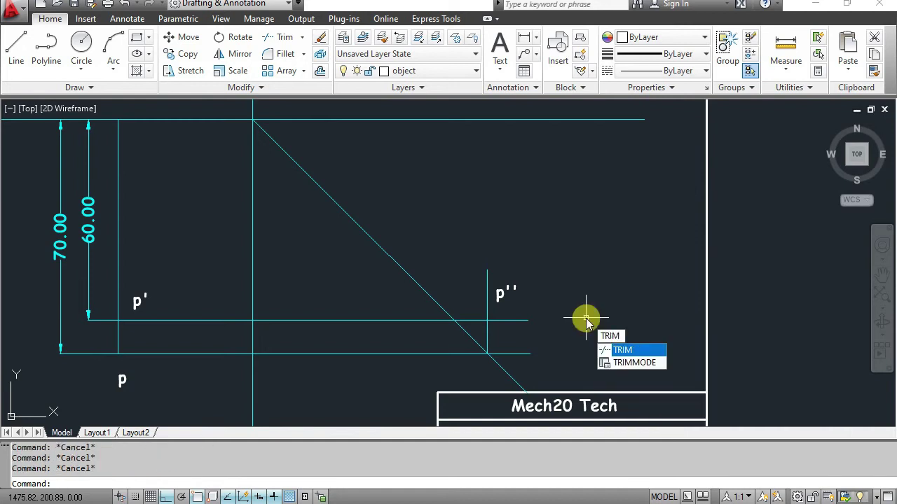
# Trim the vertical projector, both horizontal stubs and the 45° line stub at the p'' corner
pyautogui.press('Return')
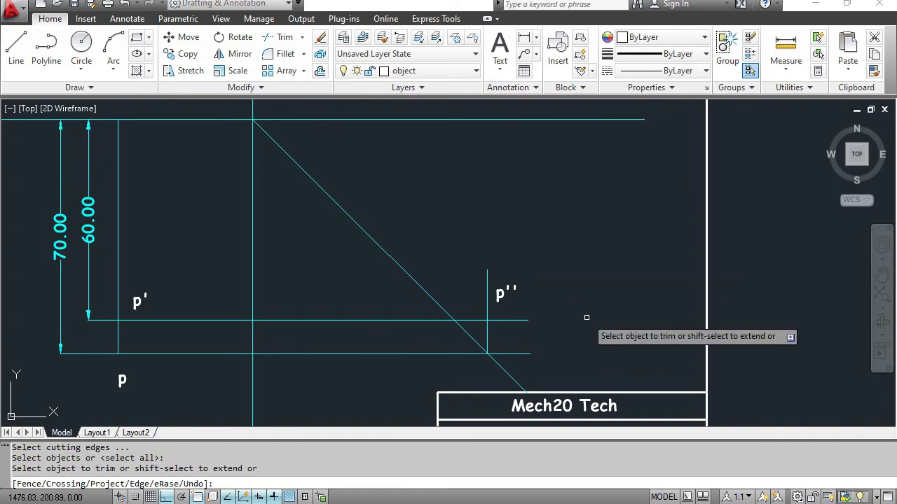
pyautogui.click(487, 278)
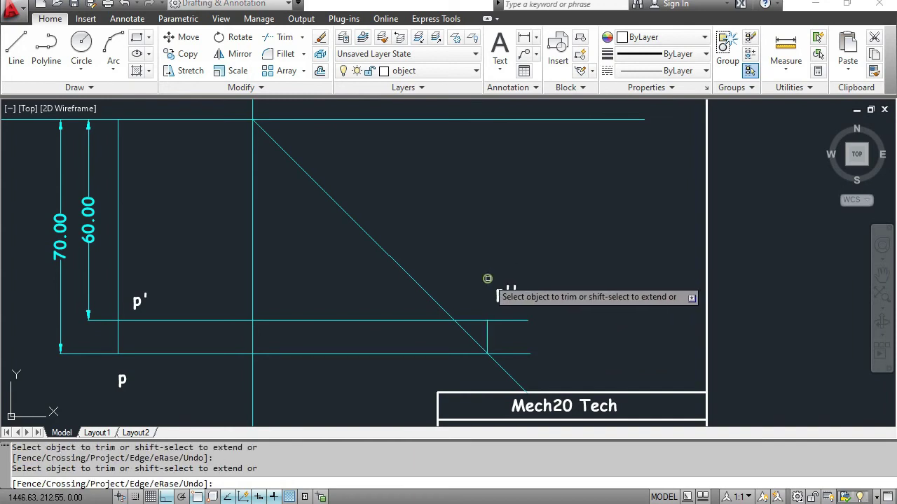
pyautogui.click(516, 320)
pyautogui.click(522, 354)
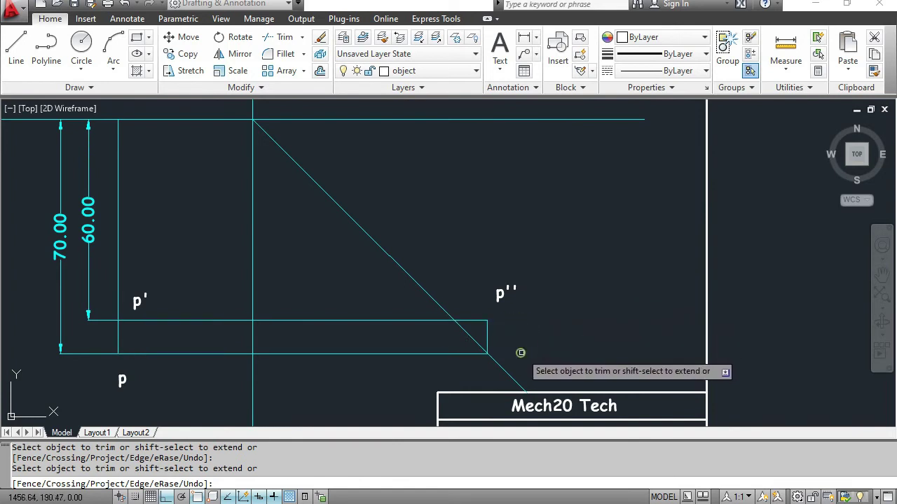
pyautogui.click(511, 372)
pyautogui.scroll(-2, 597, 327)
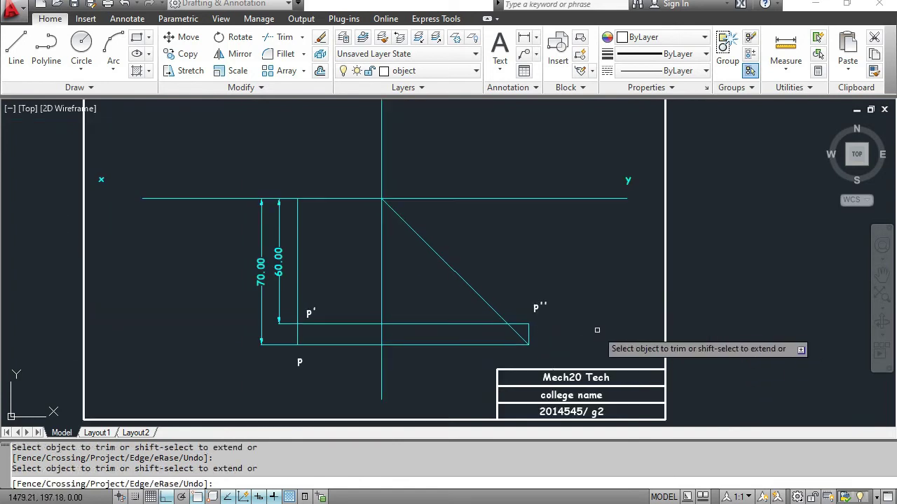
pyautogui.moveTo(594, 320); pyautogui.dragTo(567, 325, button='middle')
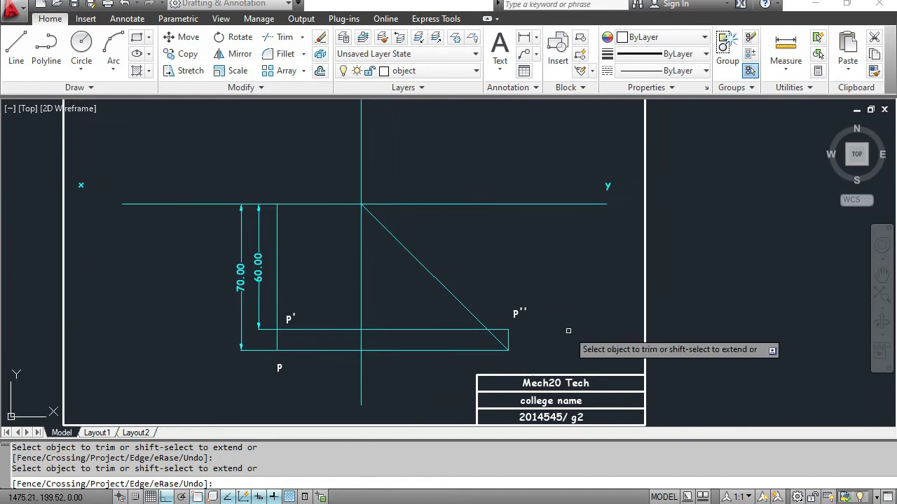
pyautogui.press('Escape')
pyautogui.press('Escape')
pyautogui.press('Escape')
pyautogui.scroll(2, 567, 326)
pyautogui.moveTo(567, 326)
pyautogui.mouseDown(button='middle')
pyautogui.moveTo(610, 311)
pyautogui.moveTo(617, 325)
pyautogui.mouseUp(button='middle')
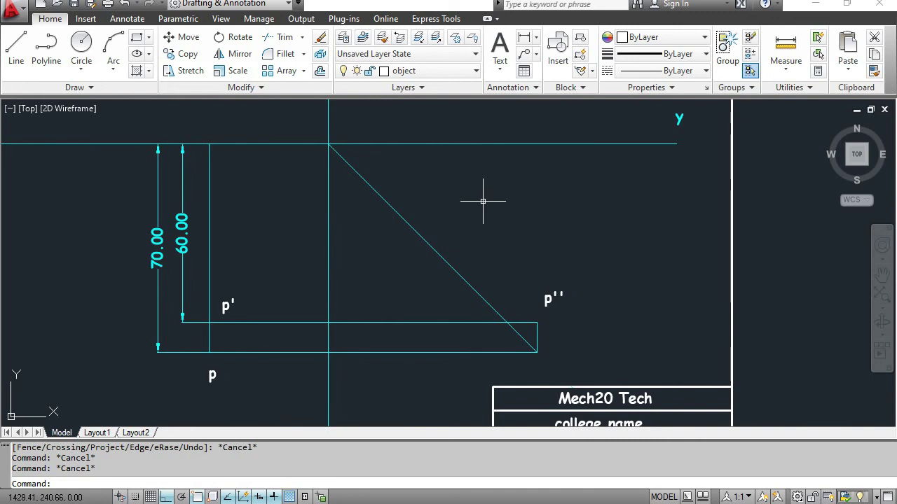
# On the object layer, start DONUT with 0.1 inside and 1.00 outside diameter
pyautogui.click(452, 70)
pyautogui.click(409, 122)
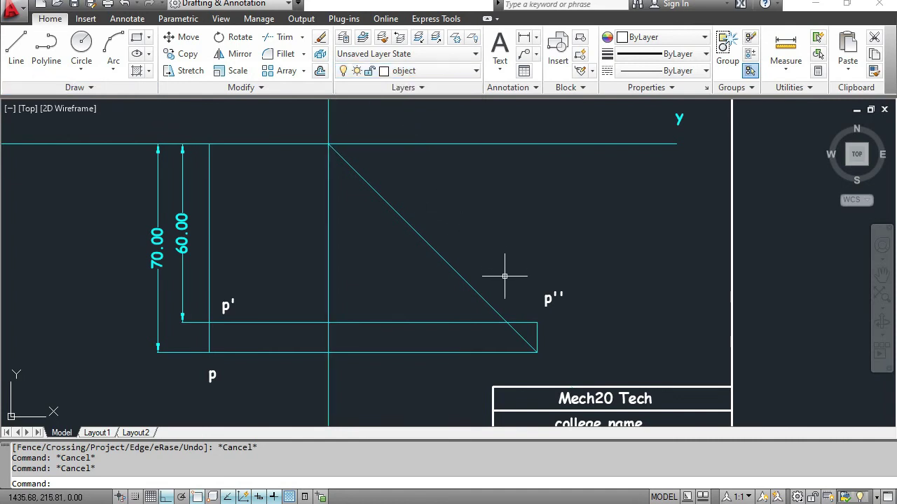
pyautogui.write('DOn')
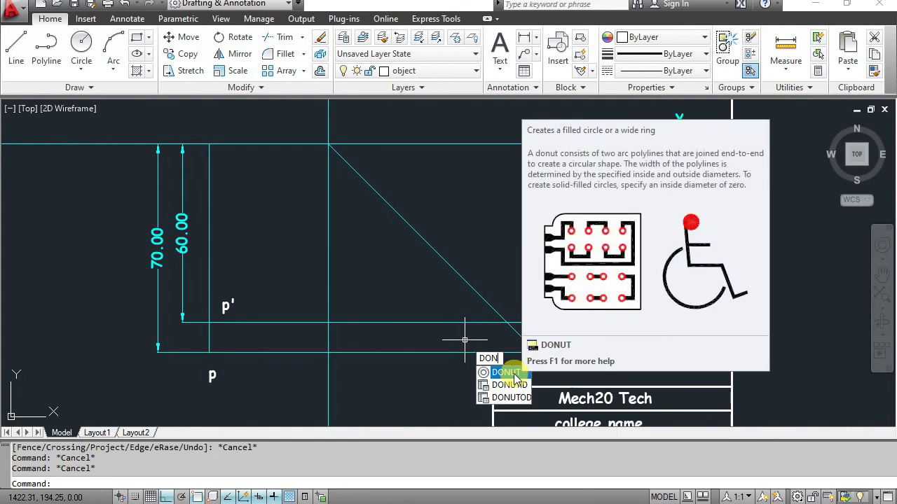
pyautogui.click(517, 374)
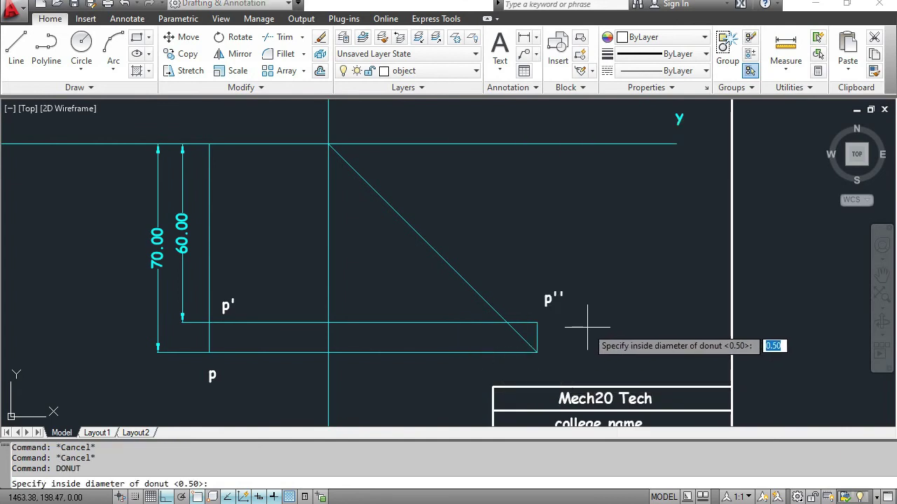
pyautogui.write('0.')
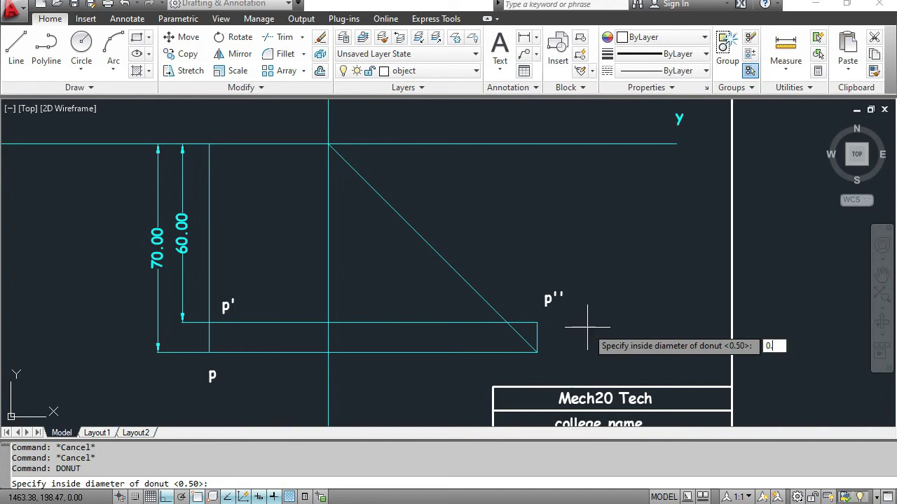
pyautogui.press('Return')
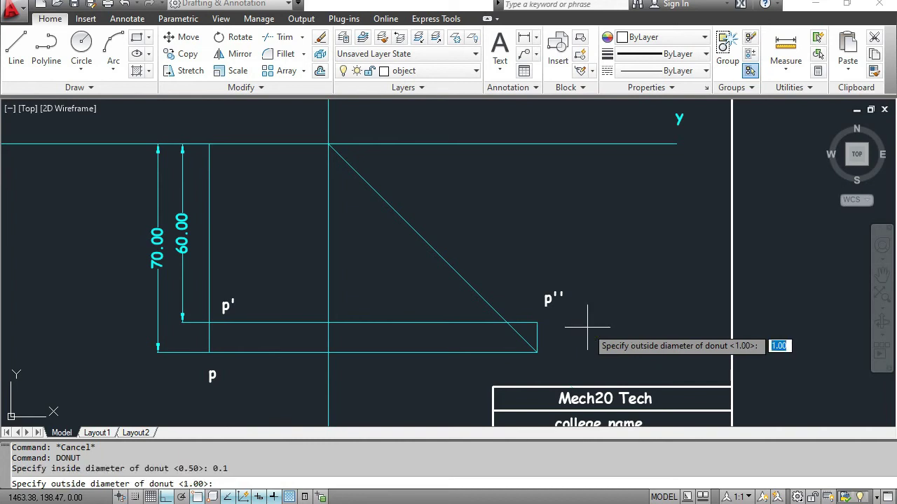
pyautogui.press('Return')
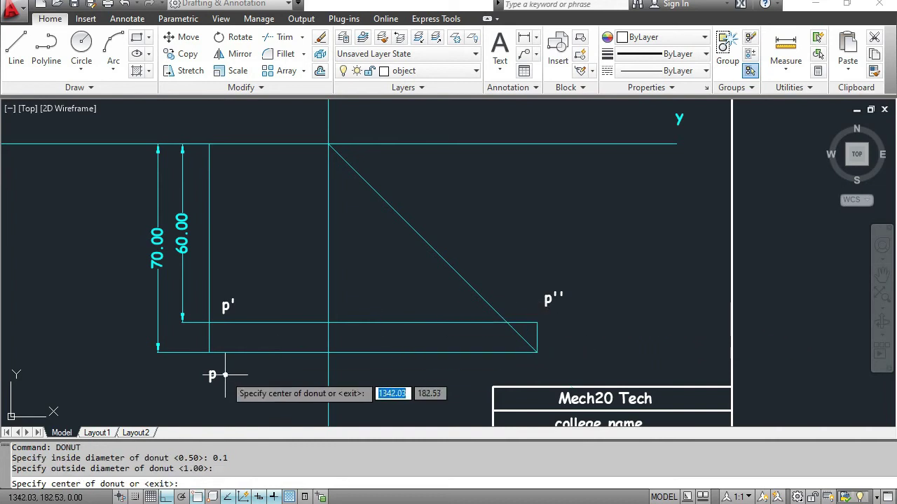
# Place donut dots at points p', p and p''
pyautogui.scroll(2, 195, 380)
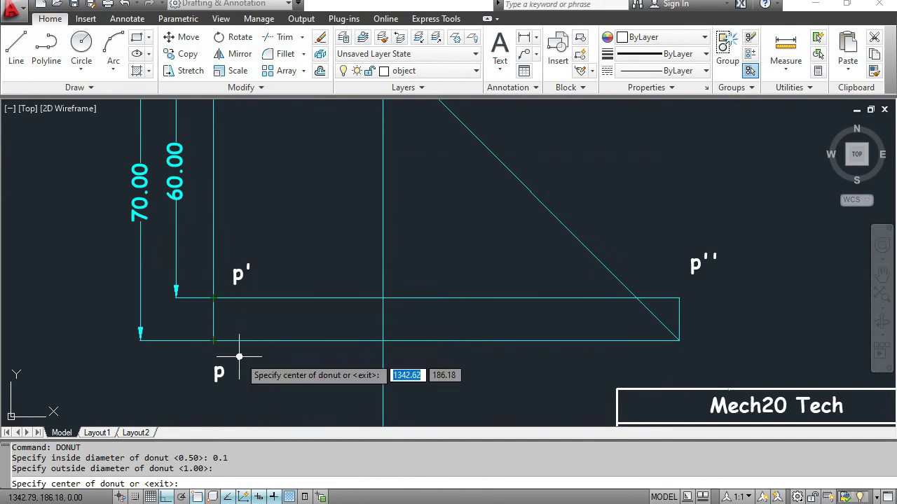
pyautogui.click(213, 298)
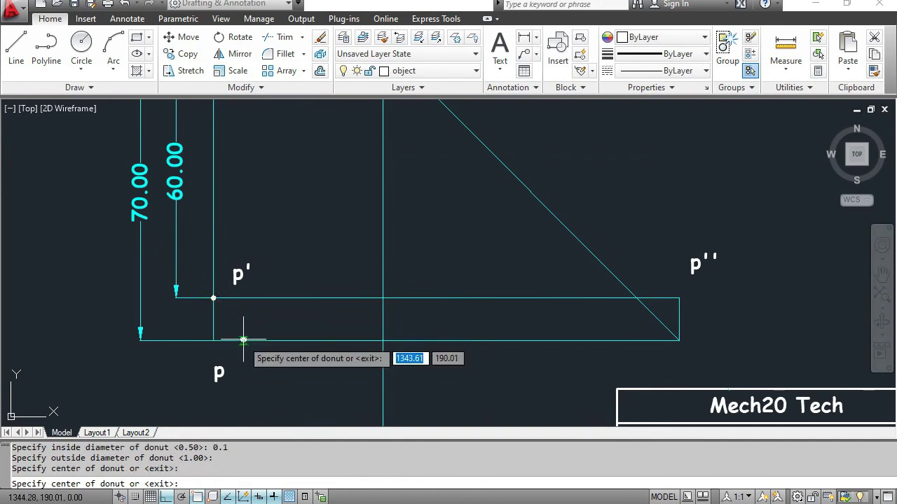
pyautogui.click(213, 341)
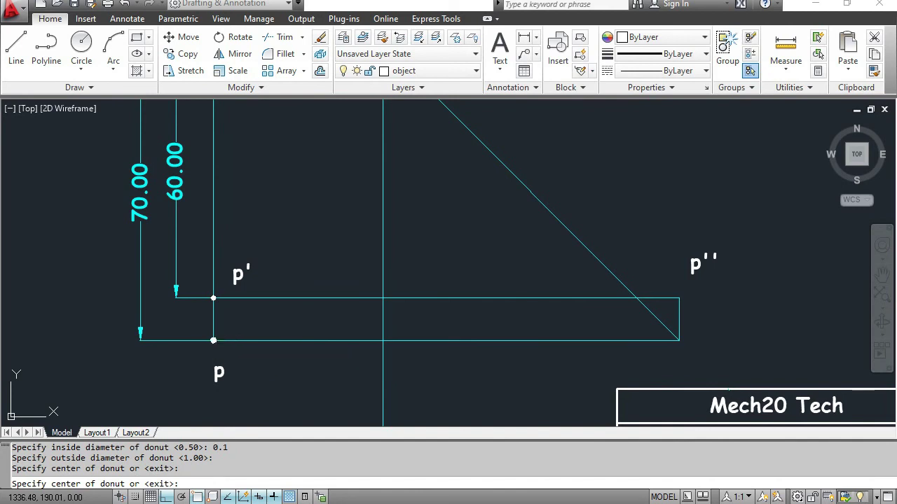
pyautogui.click(679, 299)
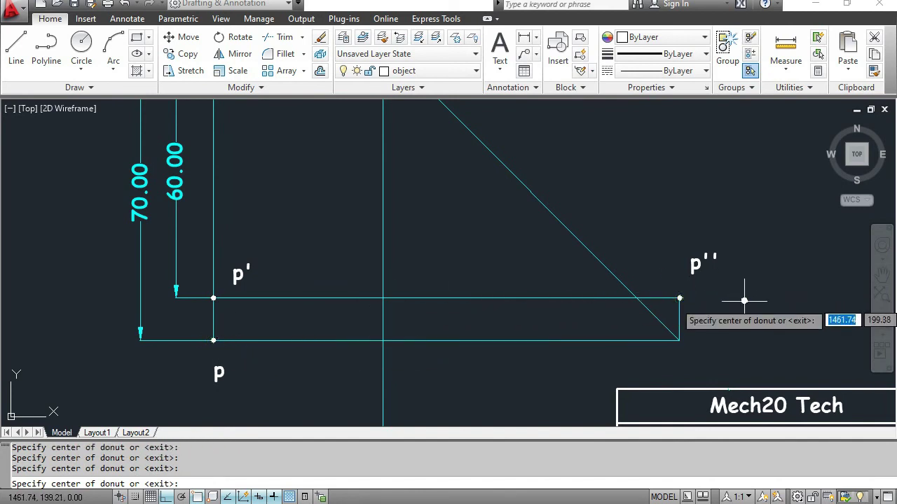
pyautogui.press('Escape')
pyautogui.press('Escape')
pyautogui.scroll(2, 755, 344)
pyautogui.moveTo(740, 351)
pyautogui.mouseDown(button='middle')
pyautogui.moveTo(875, 349)
pyautogui.moveTo(838, 318)
pyautogui.mouseUp(button='middle')
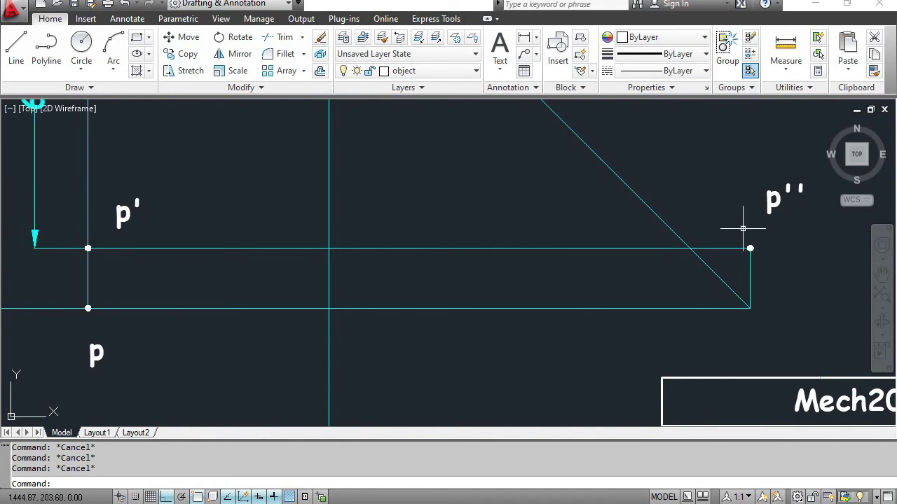
pyautogui.scroll(-5, 436, 270)
# Add the x1 label above the top of the vertical reference line
pyautogui.moveTo(436, 271); pyautogui.dragTo(430, 304, button='middle')
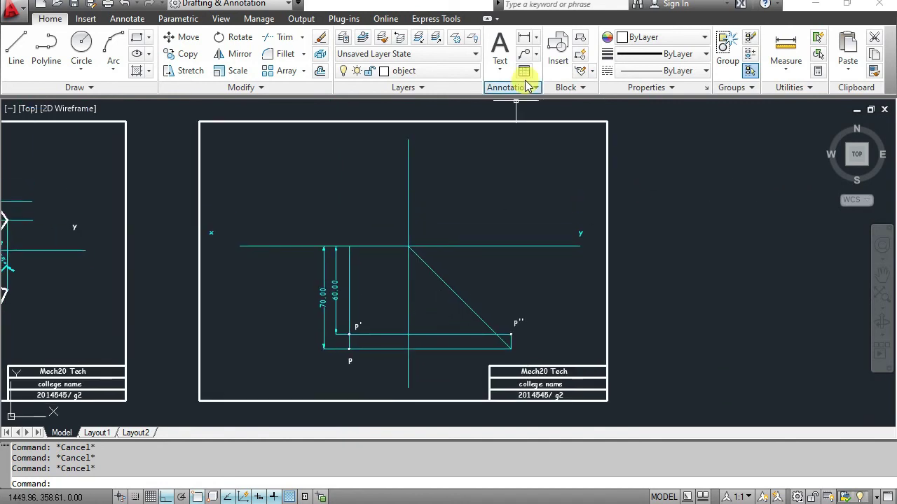
pyautogui.click(500, 43)
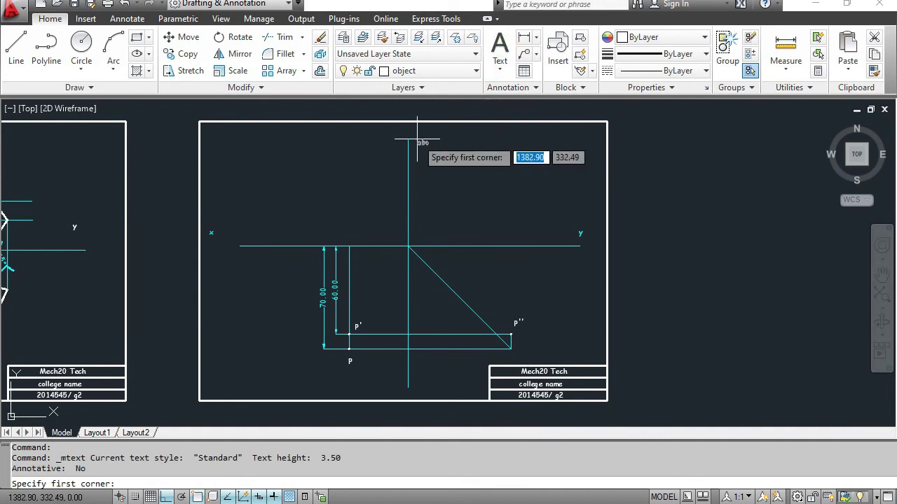
pyautogui.click(416, 138)
pyautogui.click(438, 172)
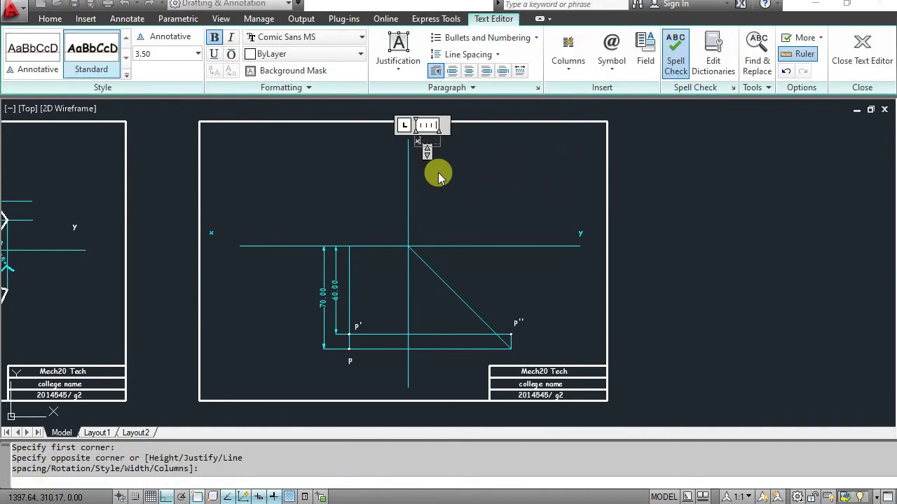
pyautogui.write('1')
pyautogui.click(479, 193)
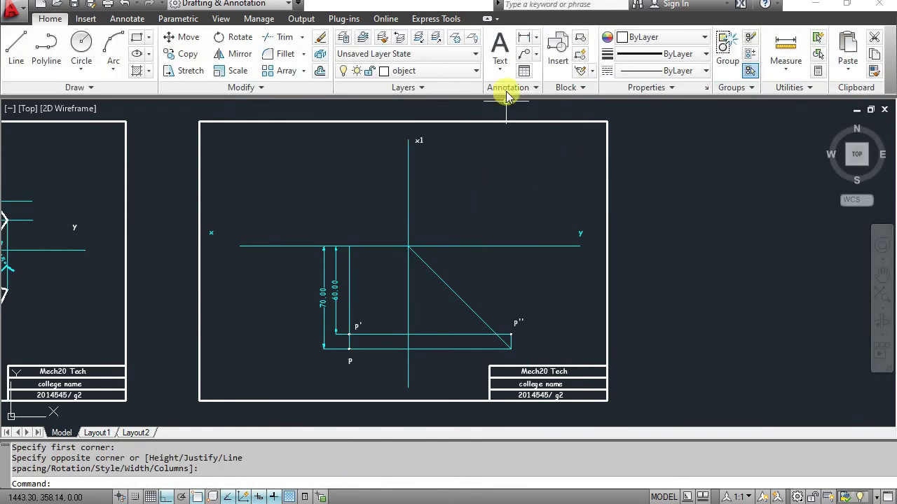
# Add the y1 label below the bottom of the vertical reference line
pyautogui.click(506, 43)
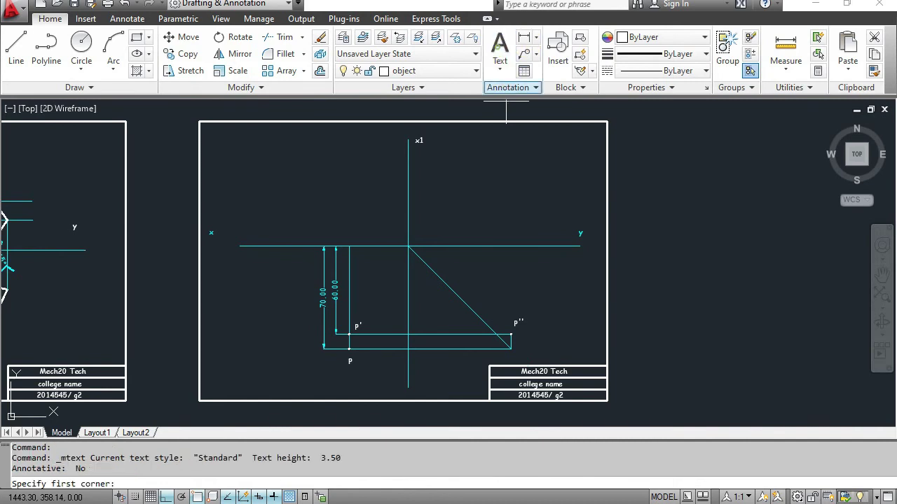
pyautogui.click(419, 382)
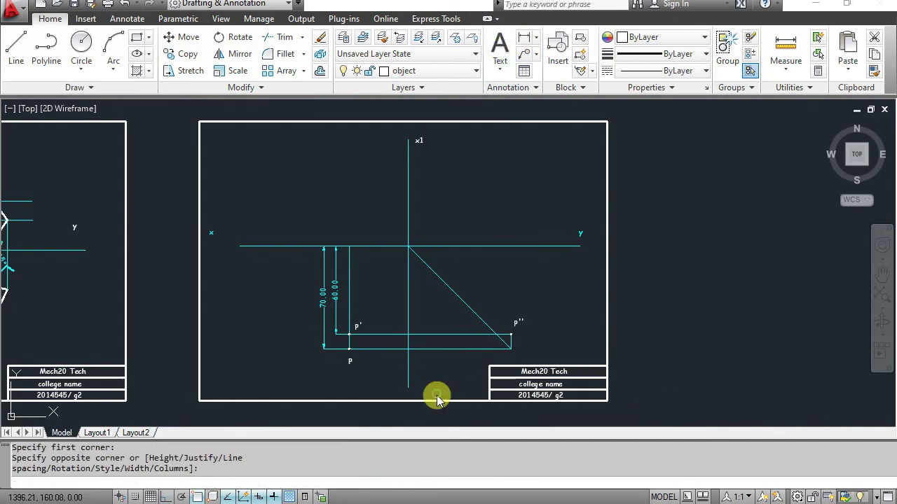
pyautogui.click(437, 397)
pyautogui.write('1')
pyautogui.click(590, 184)
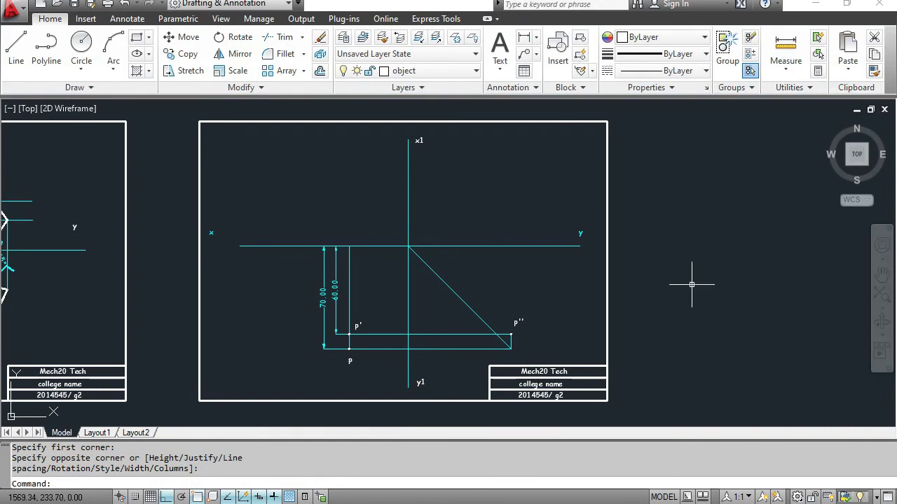
pyautogui.moveTo(589, 286); pyautogui.dragTo(635, 289, button='middle')
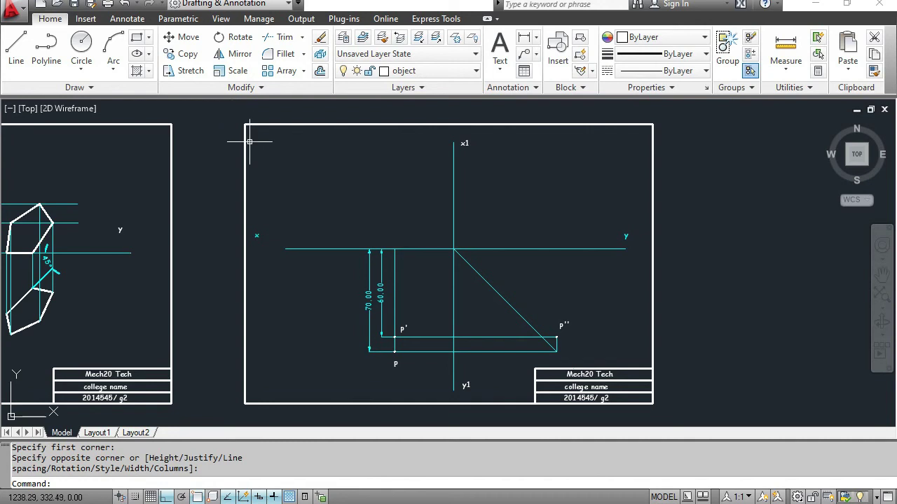
pyautogui.hotkey('ctrl', 'p')
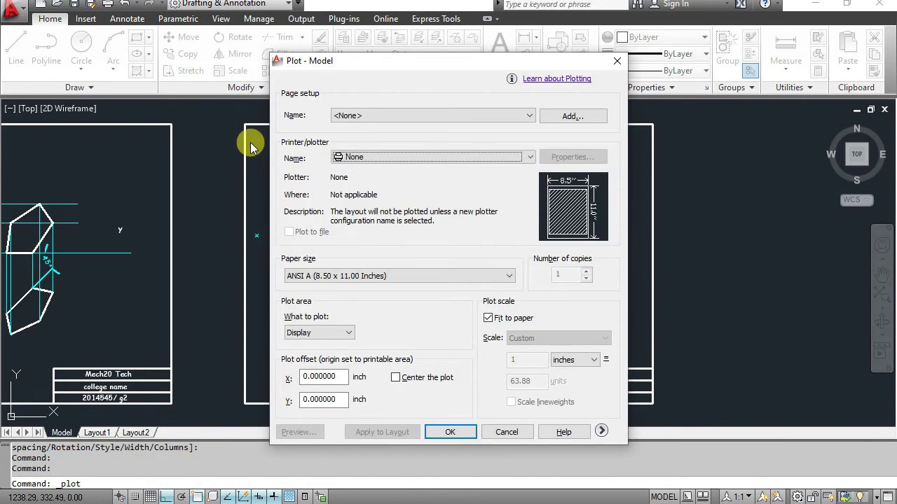
# Set the plot area to a Window picked around the whole sheet border
pyautogui.click(462, 433)
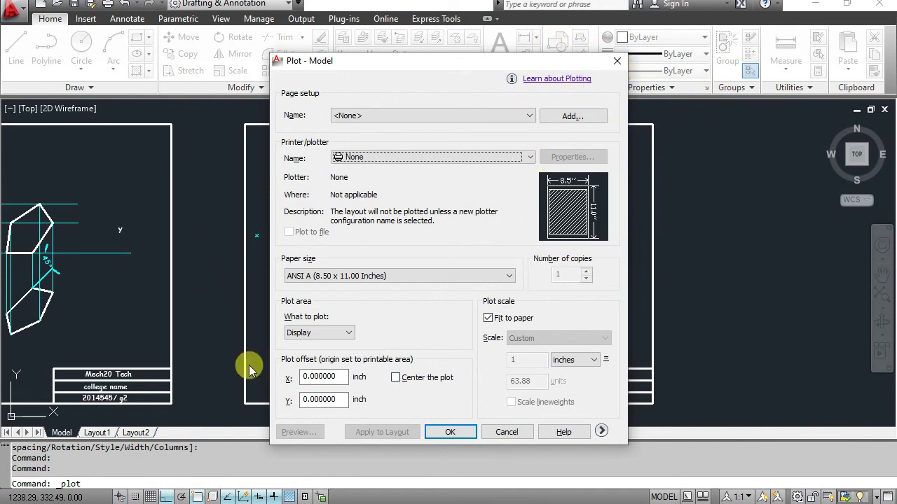
pyautogui.click(339, 334)
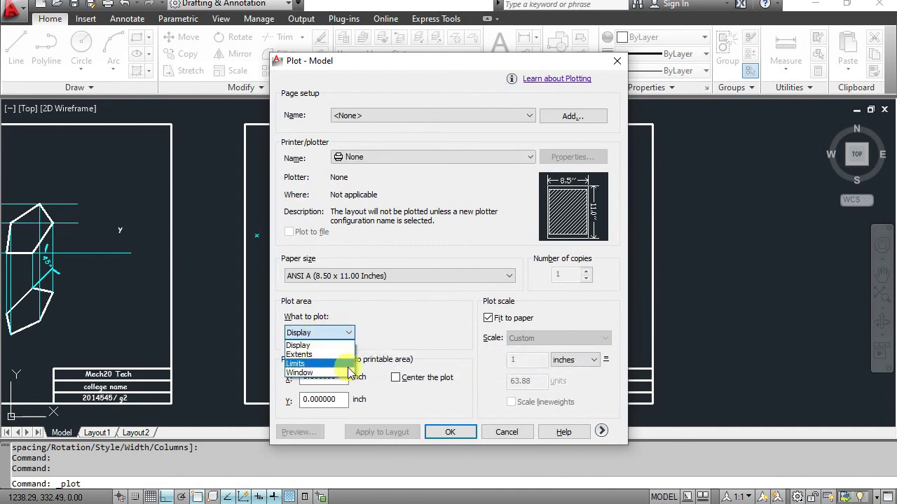
pyautogui.click(308, 373)
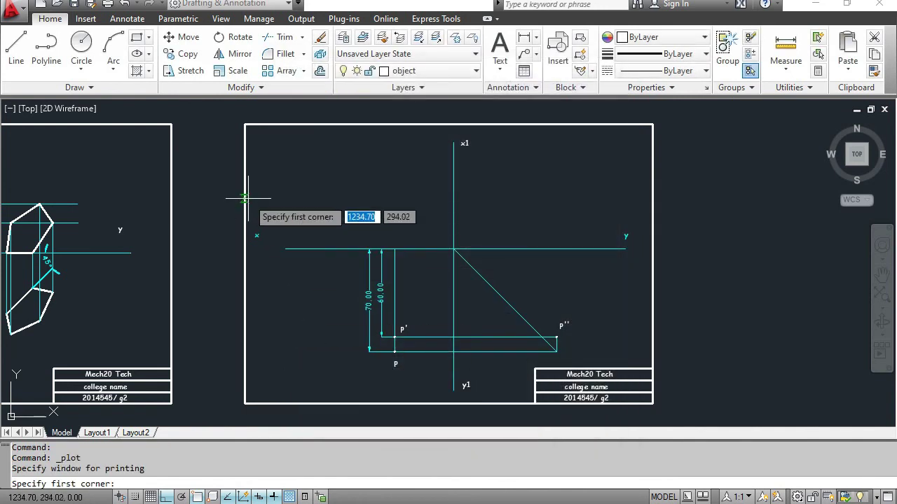
pyautogui.click(226, 114)
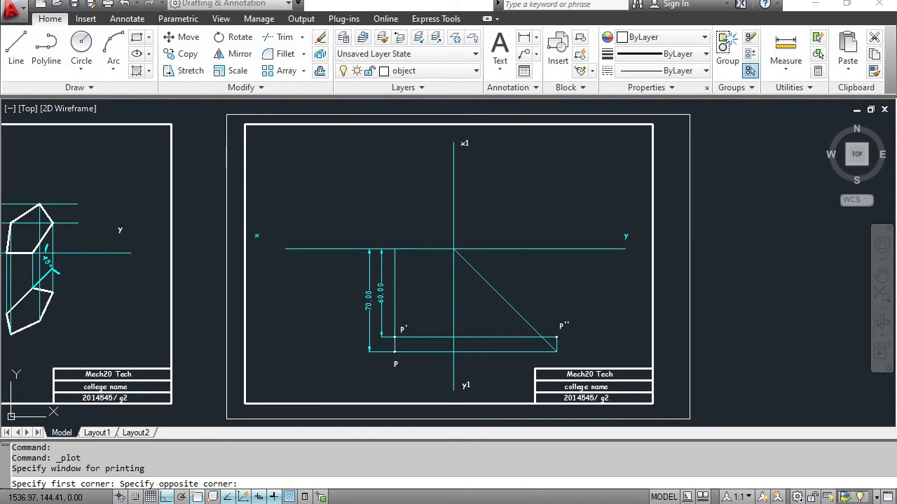
pyautogui.click(687, 419)
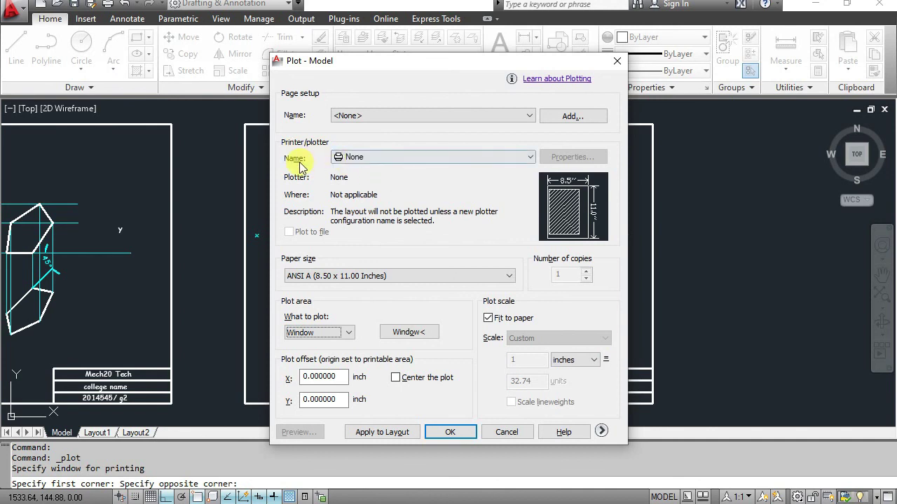
# Choose DWG To PDF.pc3 as the plotter and preview the plotted sheet
pyautogui.click(426, 158)
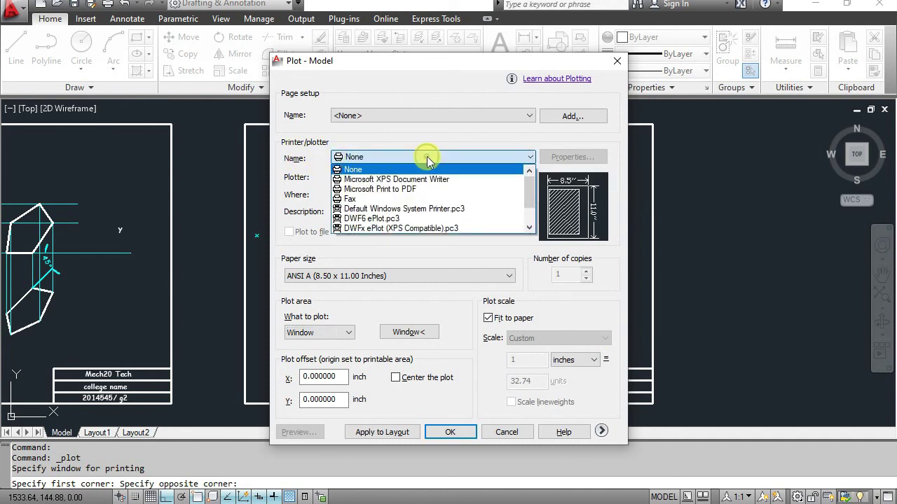
pyautogui.scroll(-1, 433, 190)
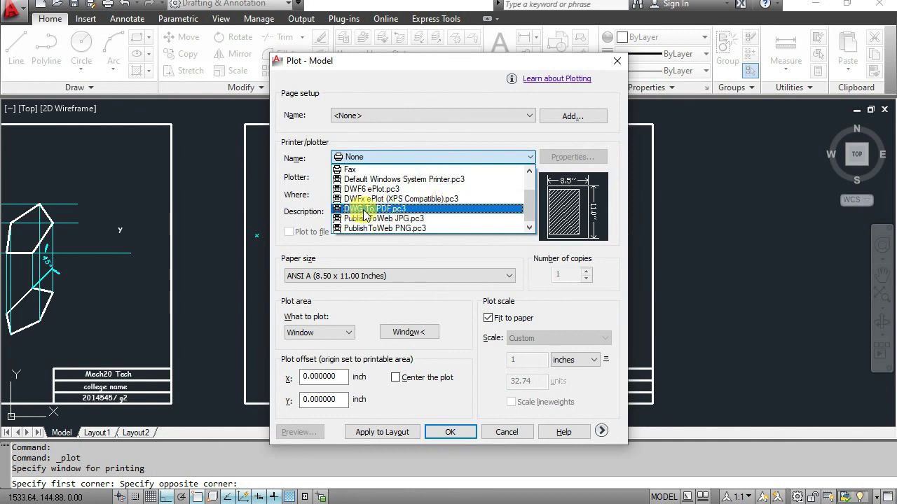
pyautogui.click(414, 209)
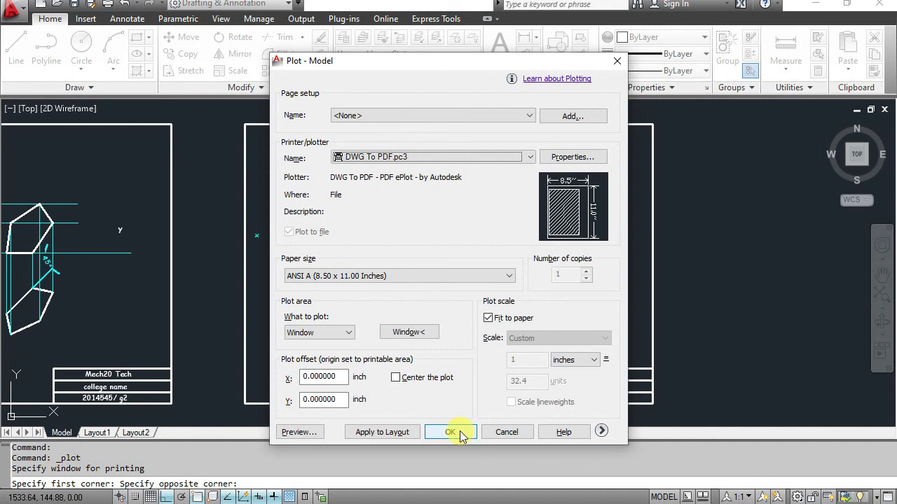
pyautogui.click(308, 432)
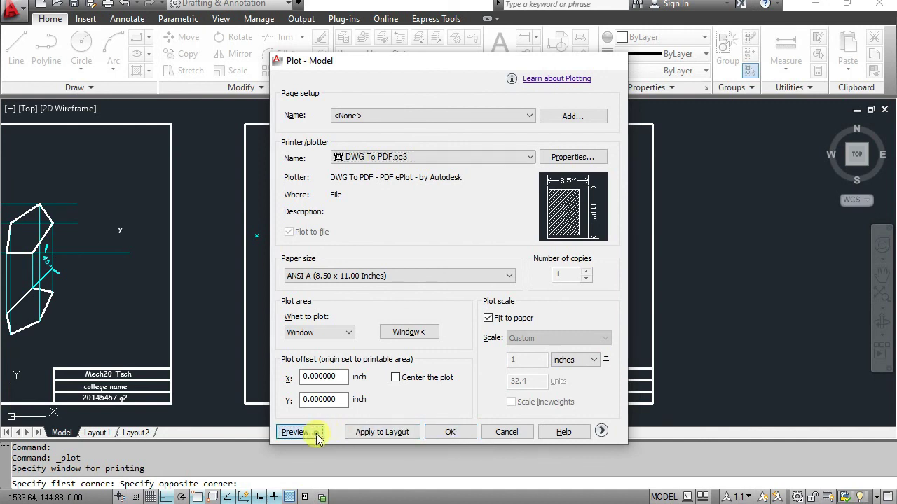
pyautogui.scroll(2, 414, 287)
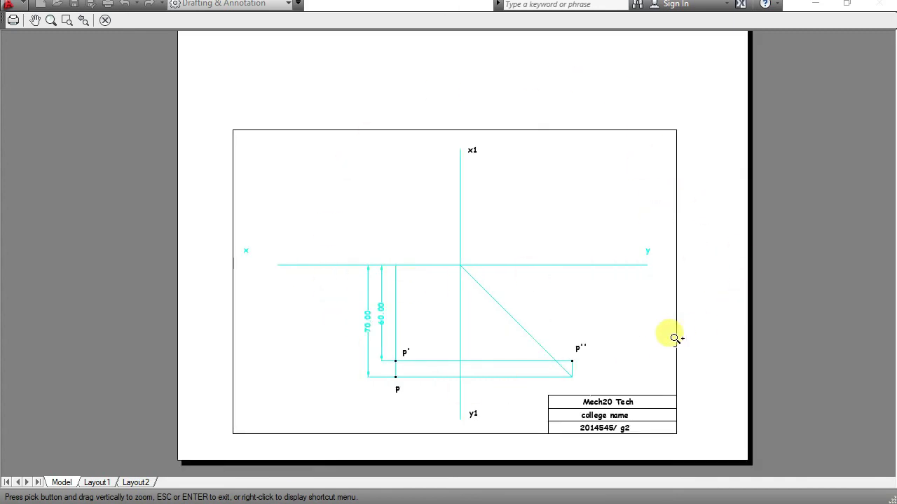
pyautogui.scroll(2, 663, 339)
pyautogui.moveTo(576, 320); pyautogui.dragTo(646, 301, button='middle')
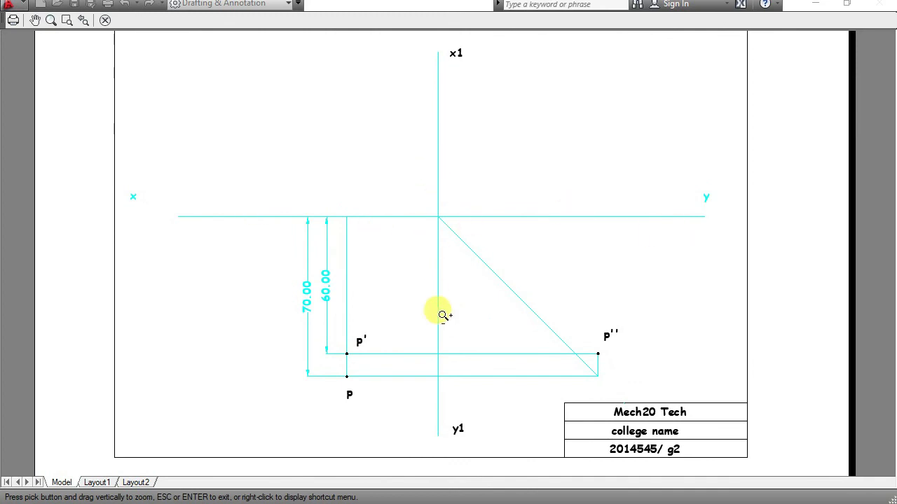
pyautogui.scroll(2, 512, 378)
pyautogui.moveTo(481, 394); pyautogui.dragTo(478, 377, button='middle')
pyautogui.scroll(2, 478, 398)
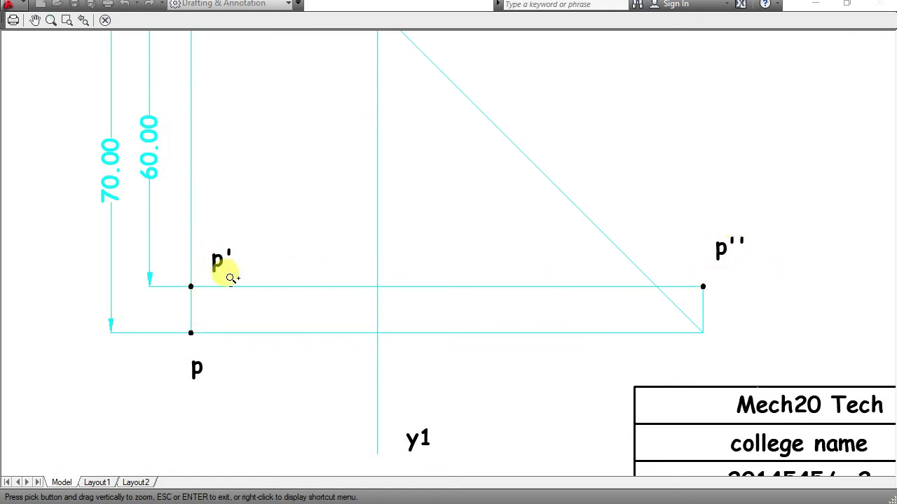
pyautogui.scroll(-2, 592, 307)
pyautogui.scroll(-2, 586, 306)
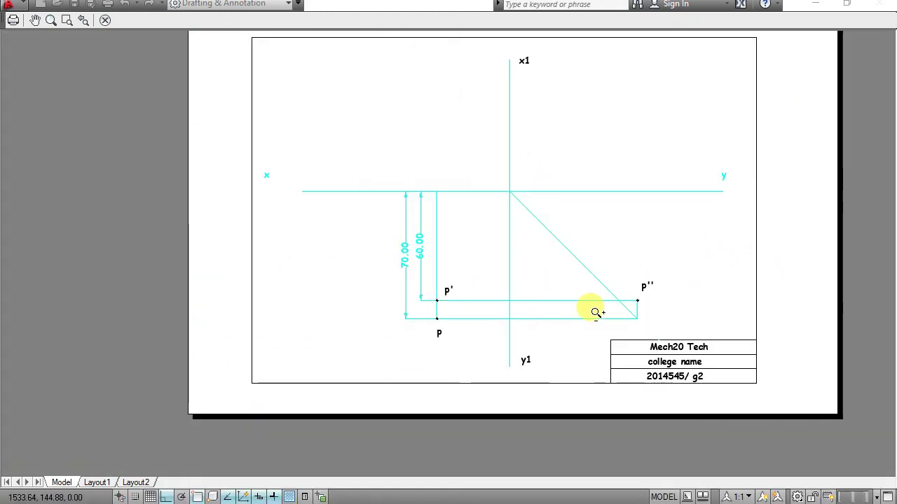
pyautogui.scroll(2, 569, 308)
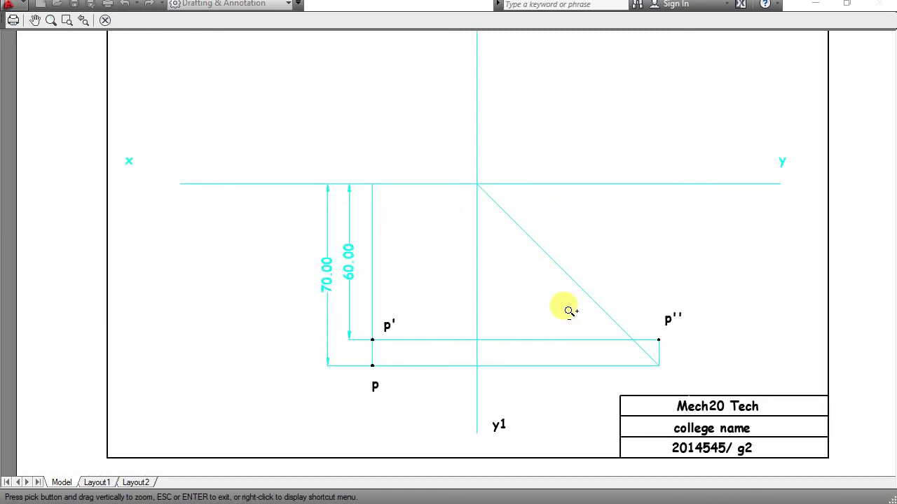
pyautogui.scroll(-1, 569, 308)
pyautogui.scroll(-1, 494, 315)
pyautogui.scroll(2, 495, 314)
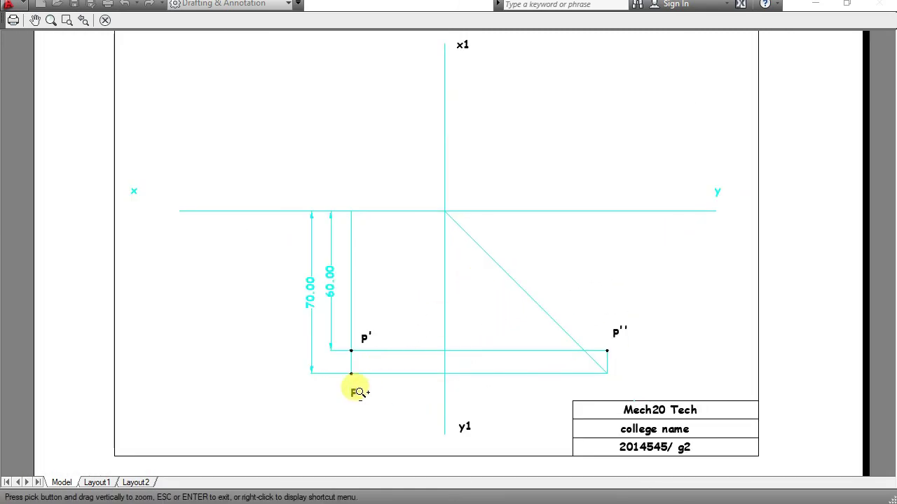
pyautogui.scroll(2, 358, 392)
pyautogui.press('Escape')
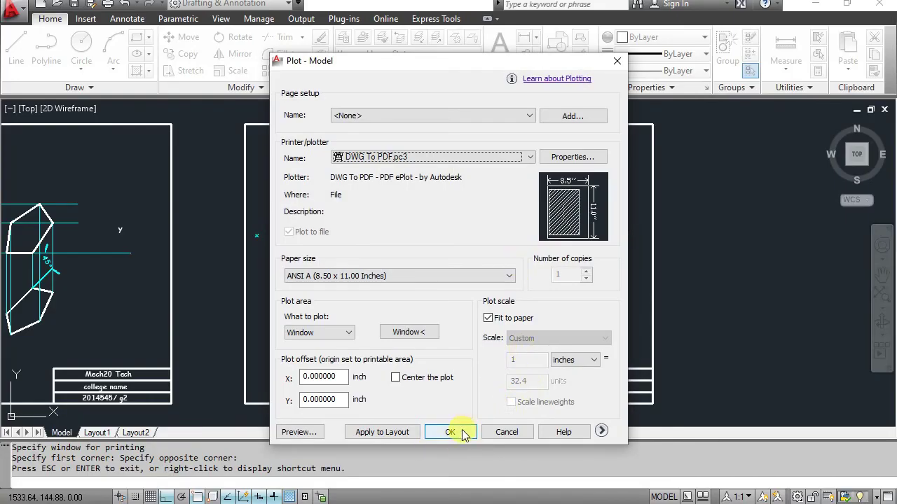
# Plot the projection sheet and save the PDF in the Documents folder
pyautogui.click(452, 432)
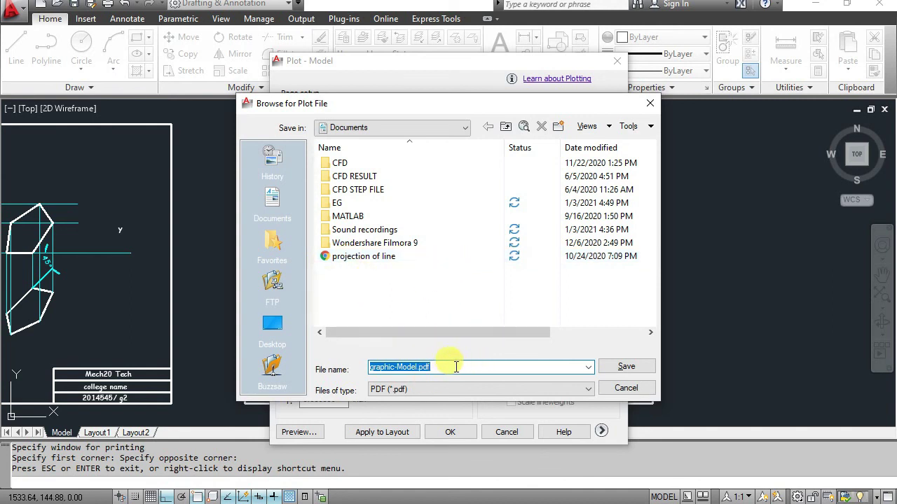
pyautogui.click(626, 367)
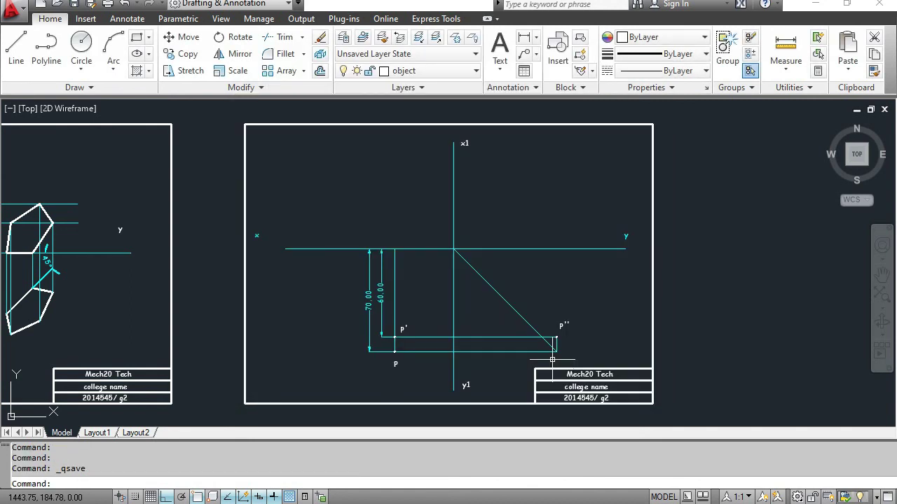